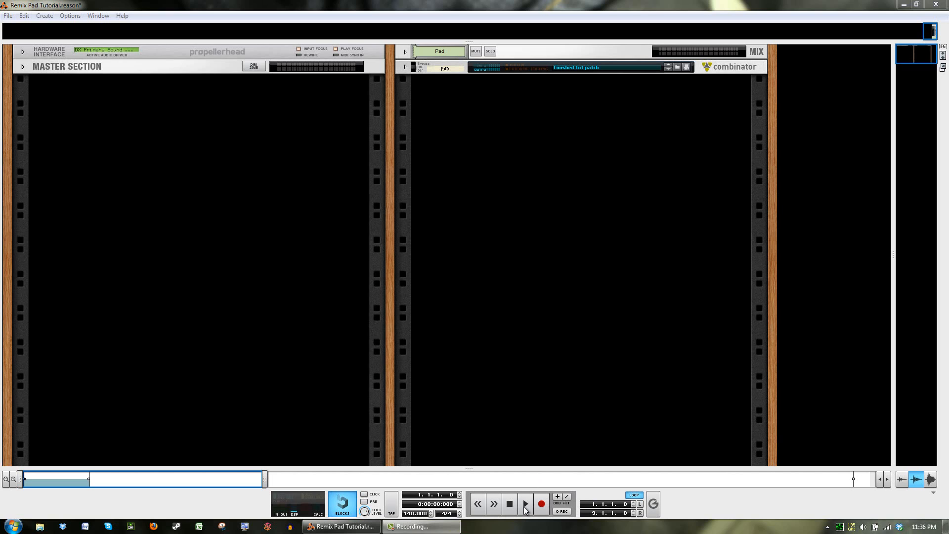
Play the finished pad patch, stop playback and return to the song start
click(525, 504)
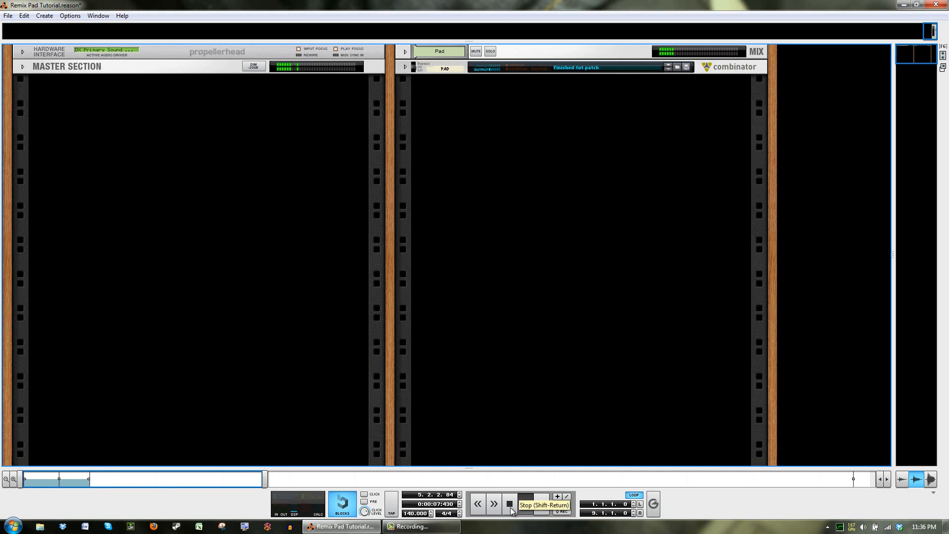
click(510, 508)
click(510, 507)
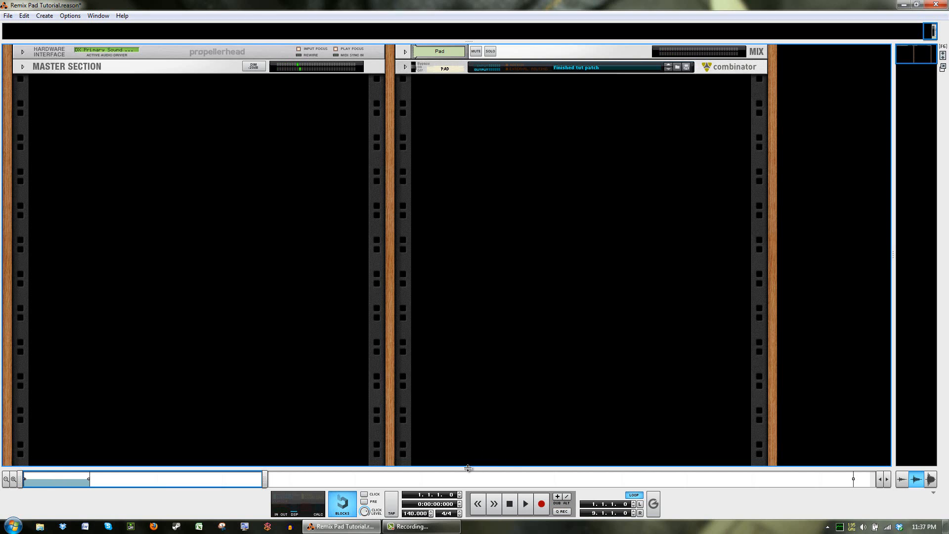
Examine the notes of the Pad clip in the sequencer's edit mode, and return to the full rack view
drag(468, 468, 466, 89)
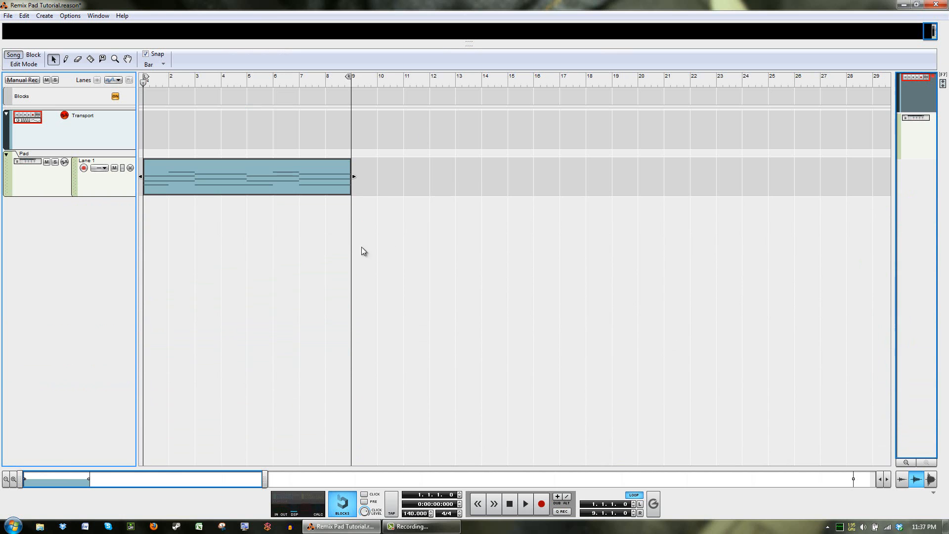
double_click(222, 185)
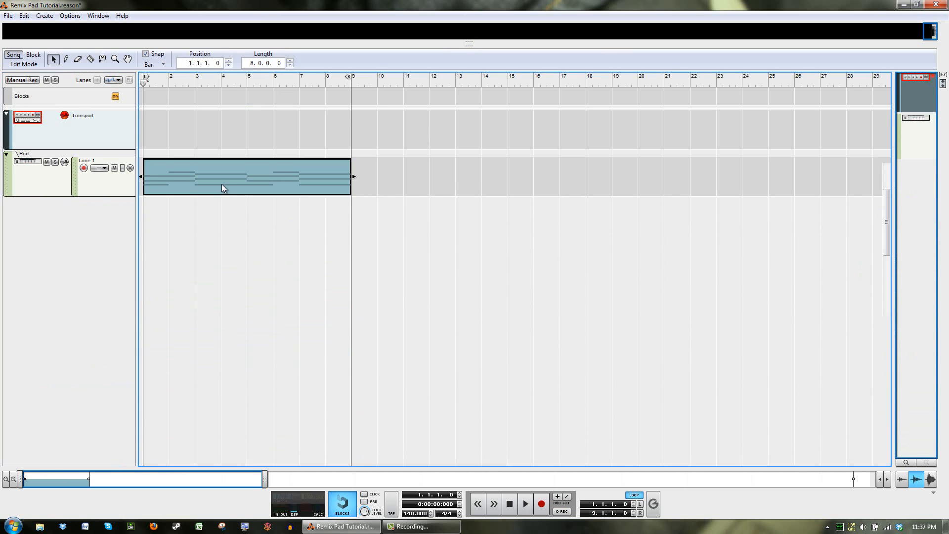
drag(186, 171, 419, 245)
click(354, 151)
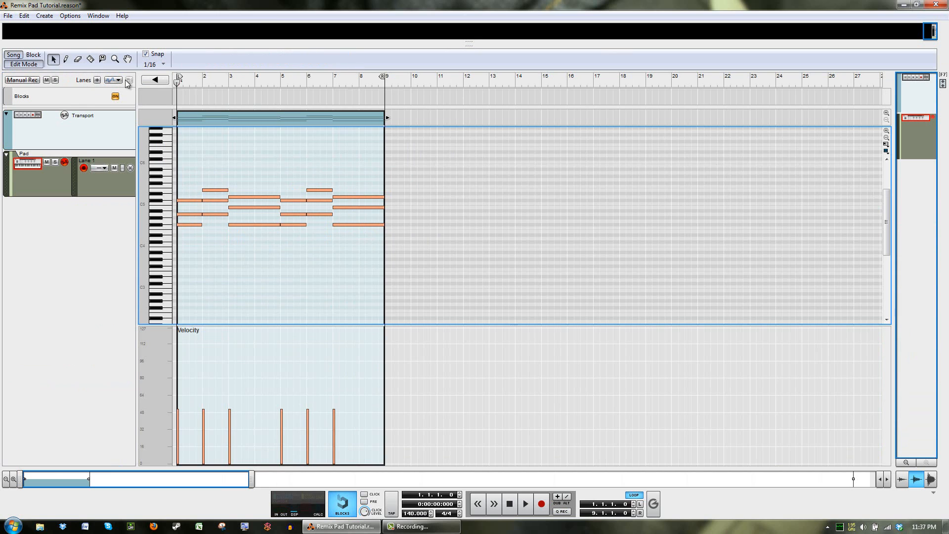
click(31, 64)
click(348, 255)
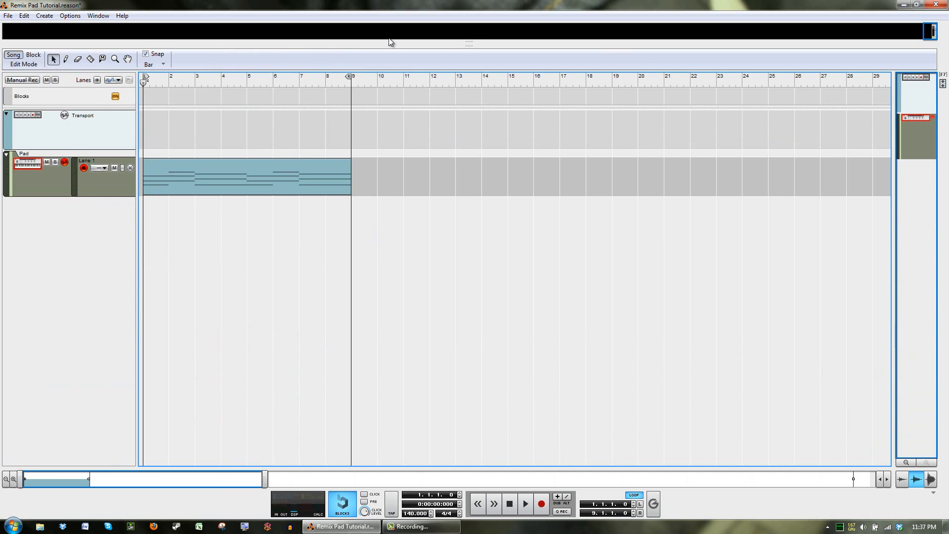
drag(395, 47, 455, 435)
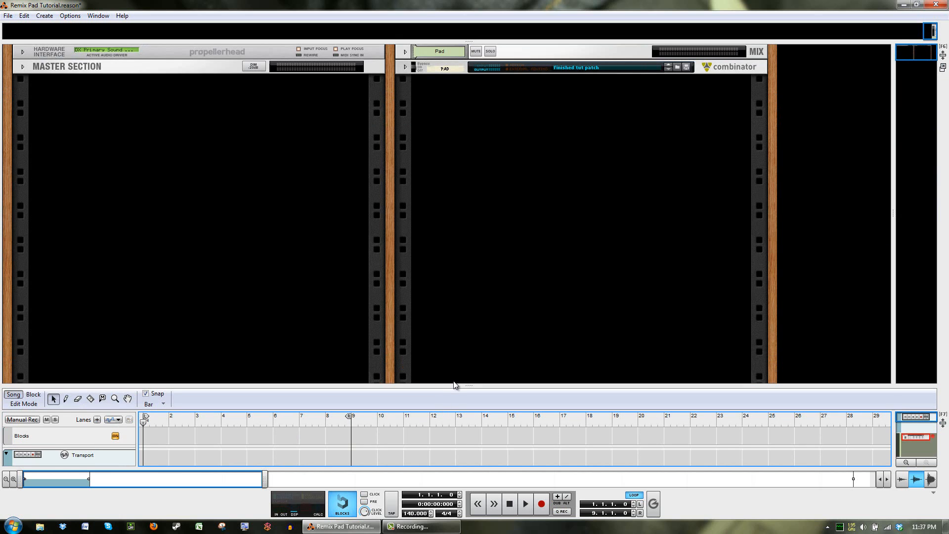
drag(456, 385, 504, 529)
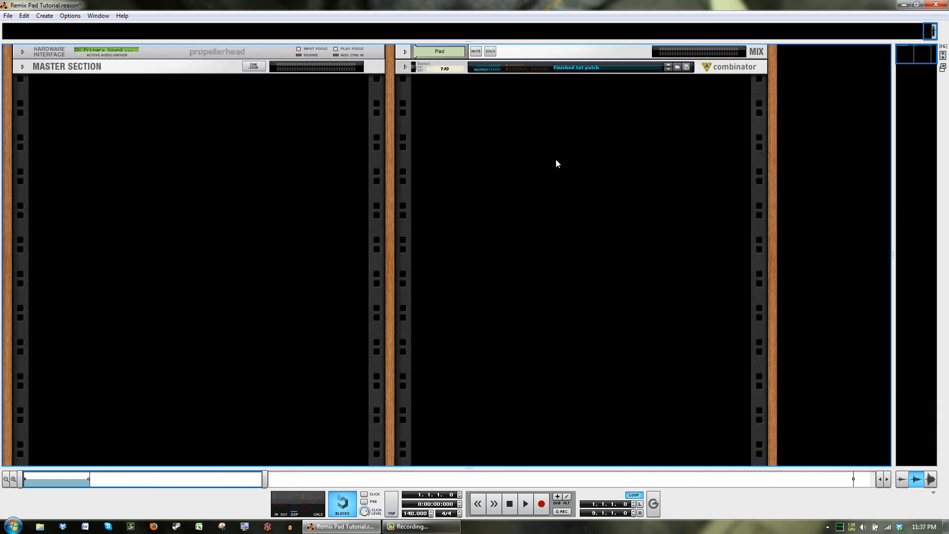
Check the general preferences for the default song and default sound settings, and close them unchanged
click(24, 15)
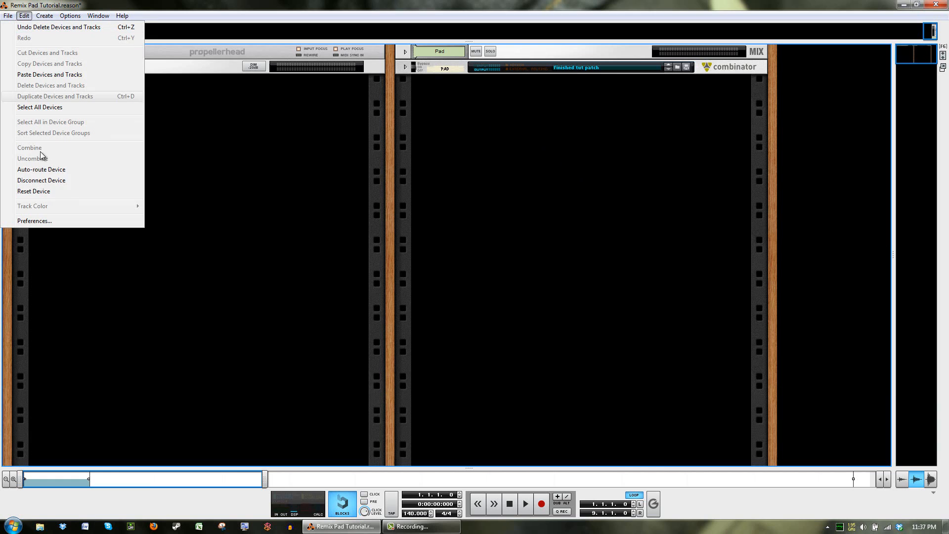
click(34, 220)
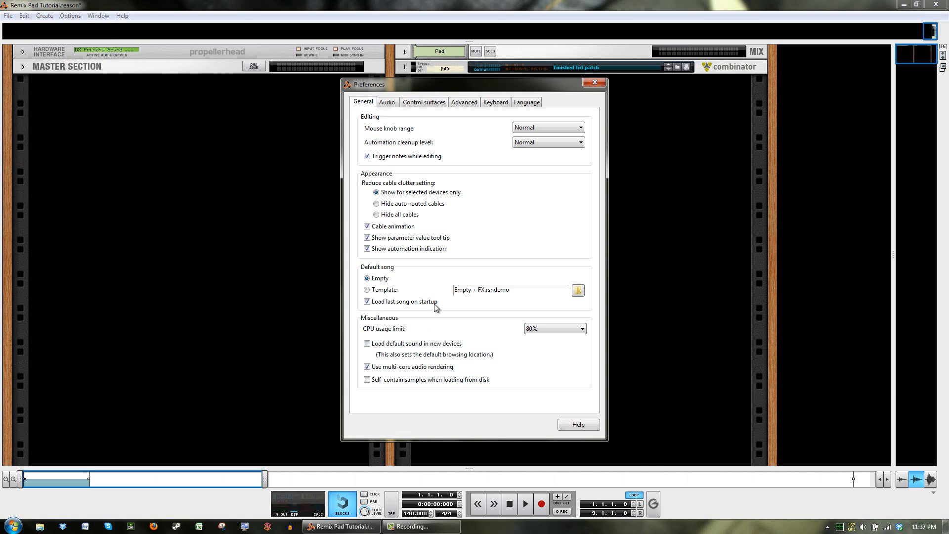
click(595, 82)
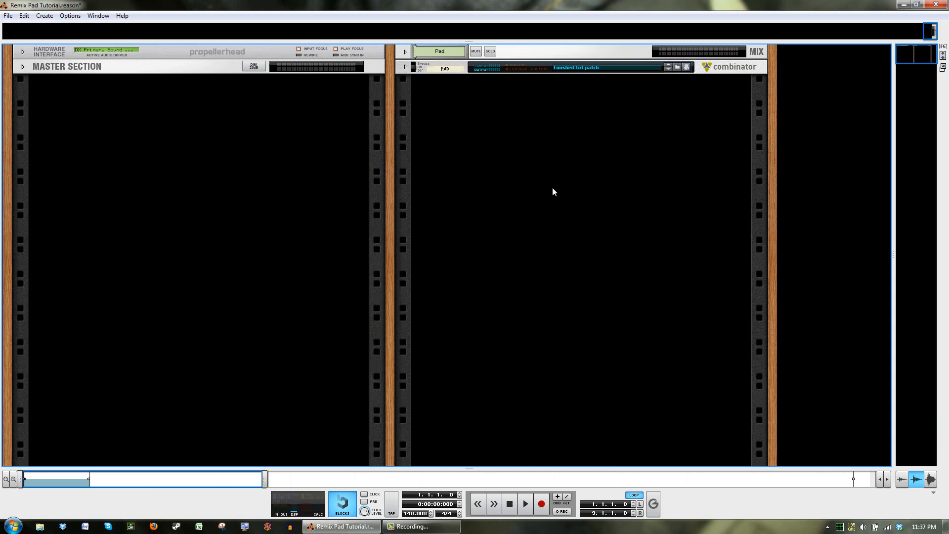
right_click(509, 229)
mouse_move(523, 320)
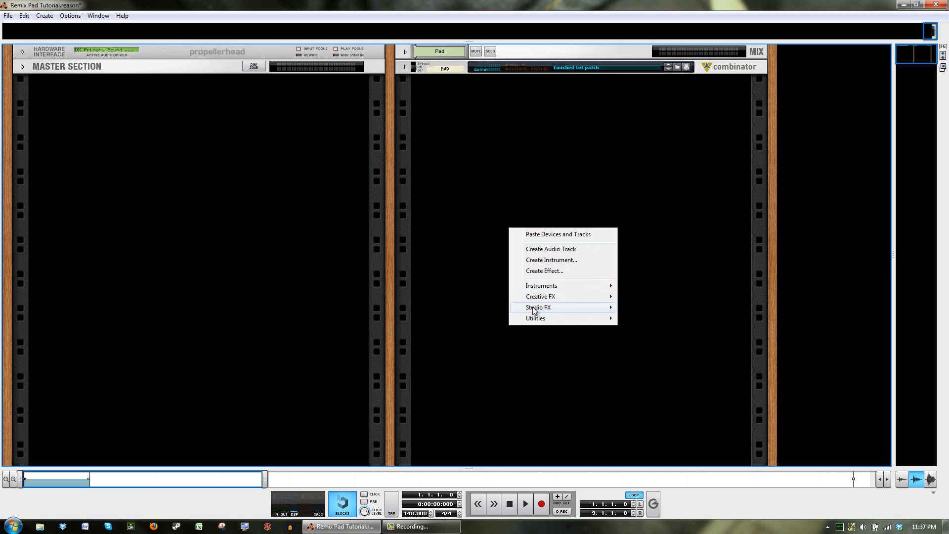
click(506, 168)
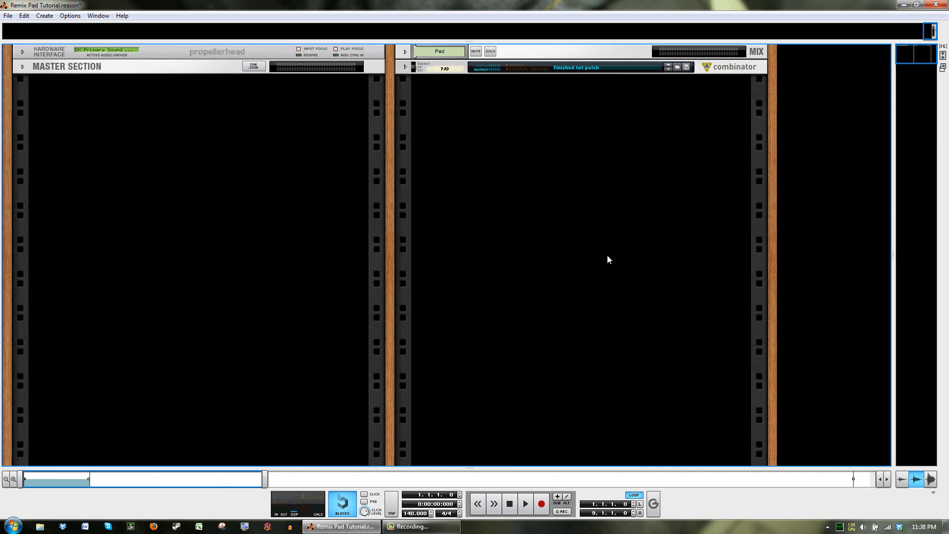
right_click(485, 200)
Create an empty Combinator in the rack column beneath the master section
right_click(334, 197)
mouse_move(356, 287)
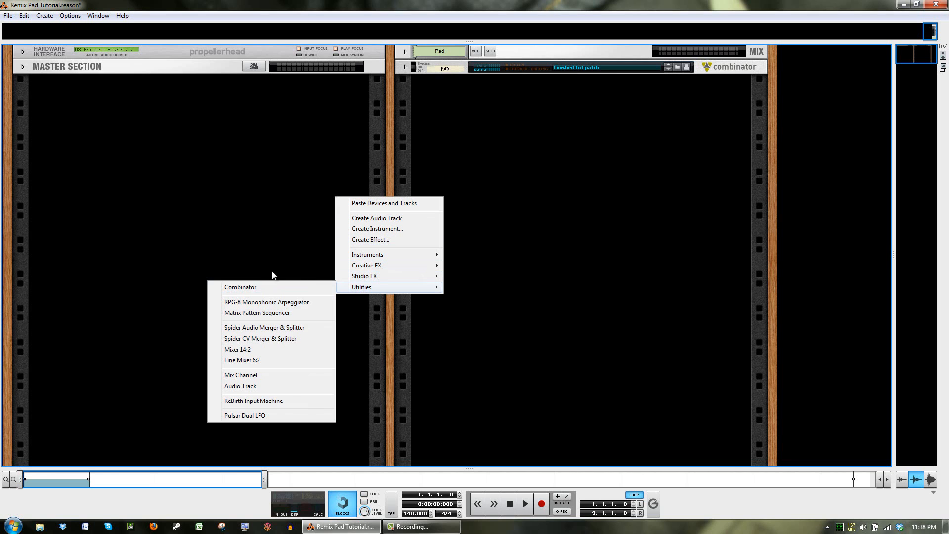
click(268, 288)
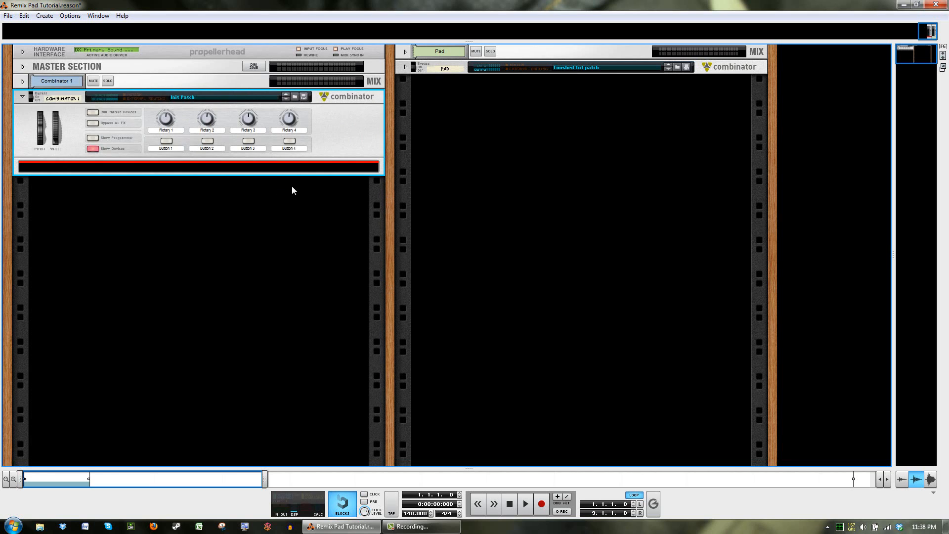
Add a Line Mixer 6:2 and a Thor Polysonic Synthesizer inside the new Combinator
right_click(332, 172)
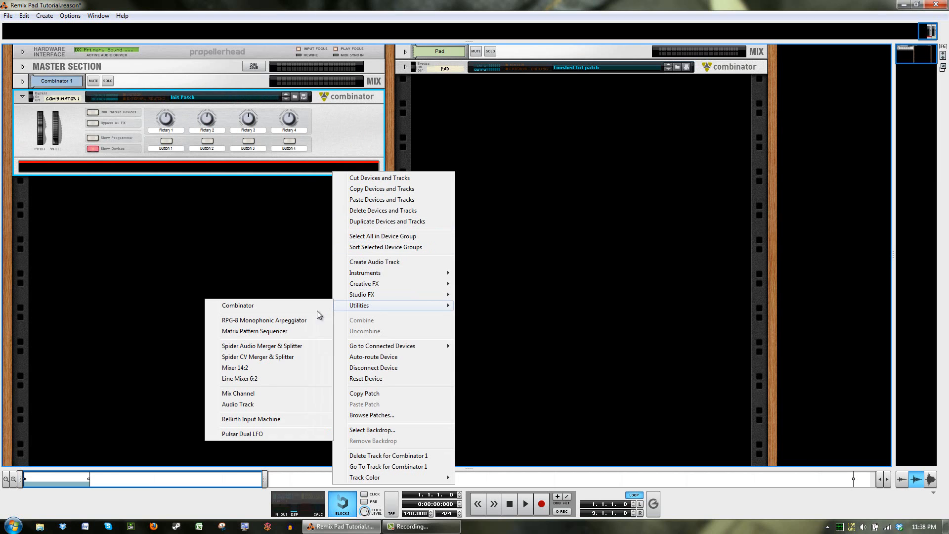
mouse_move(373, 307)
click(267, 379)
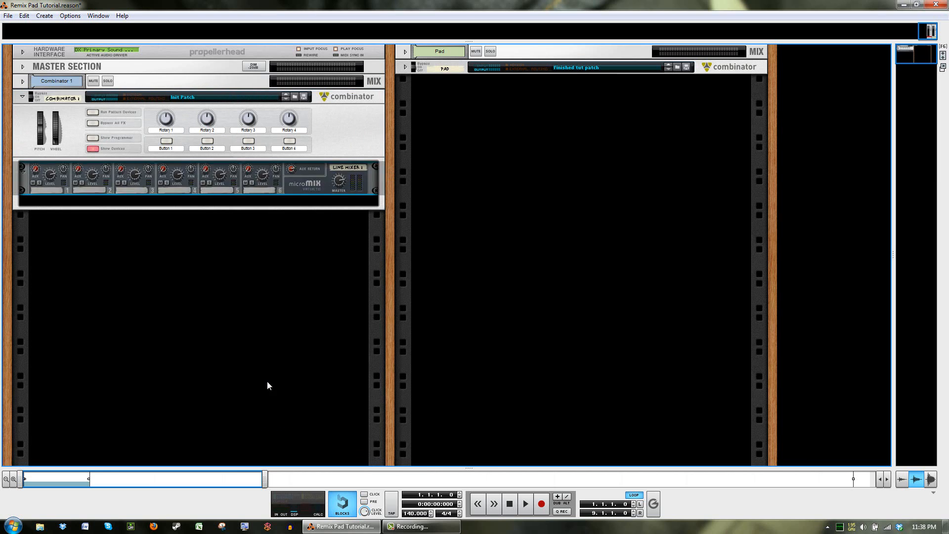
right_click(299, 203)
mouse_move(341, 301)
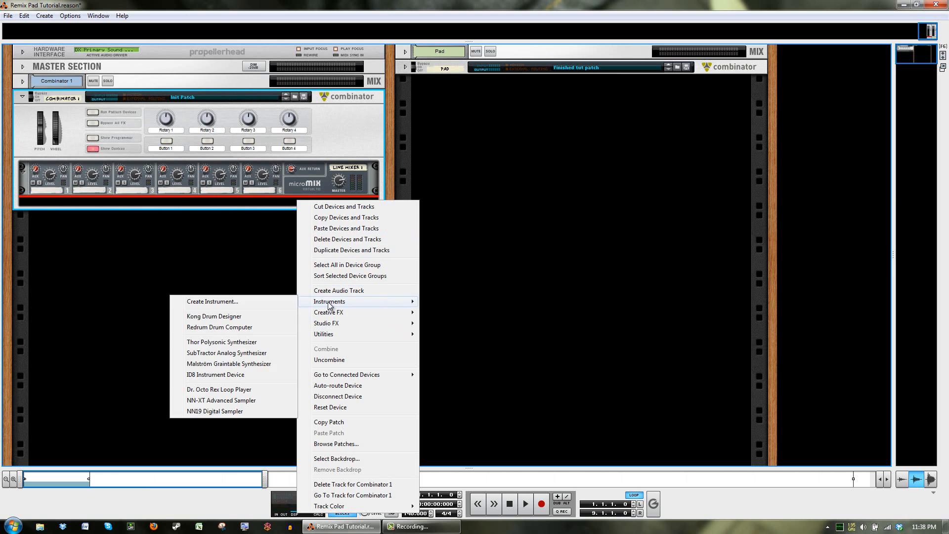
click(243, 341)
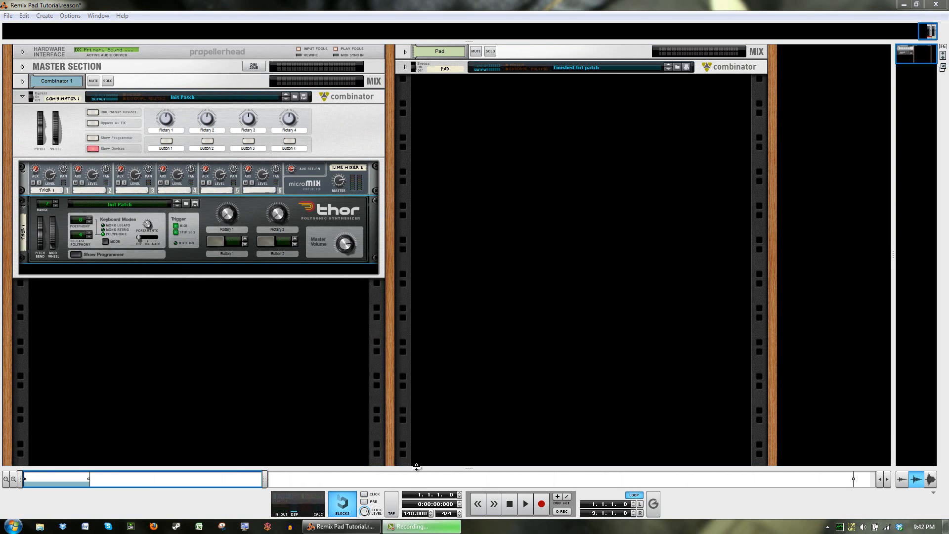
Copy the eight-bar Pad clip onto the Combinator 1 track, starting at bar 1
key(F7)
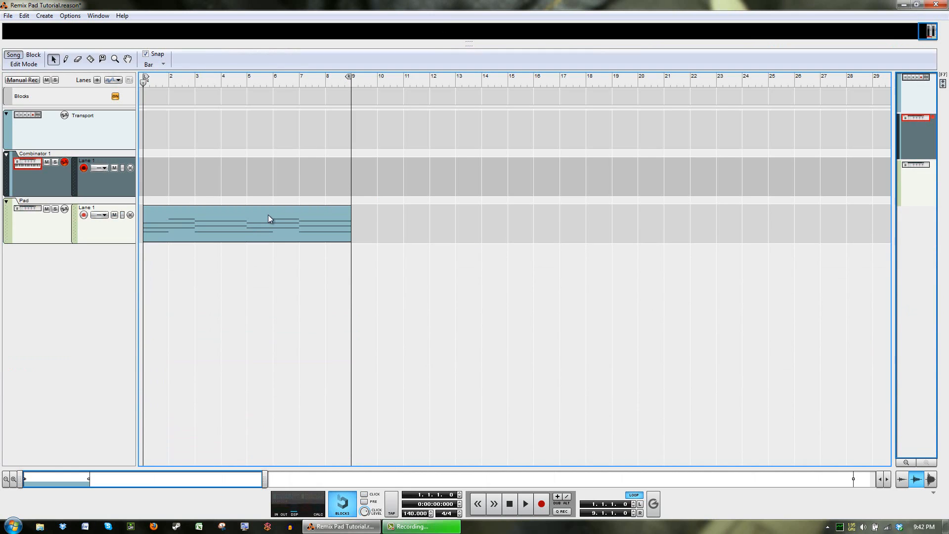
click(256, 230)
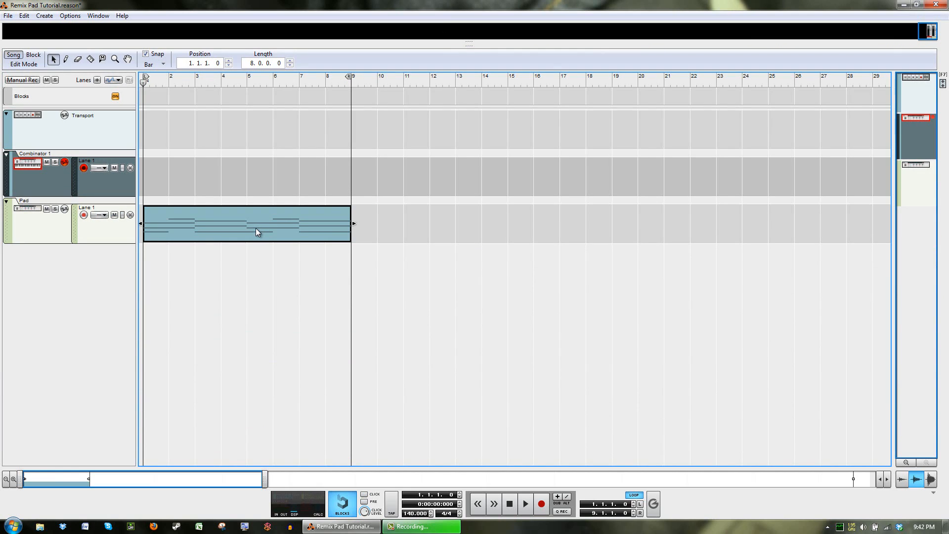
drag(255, 228, 238, 176)
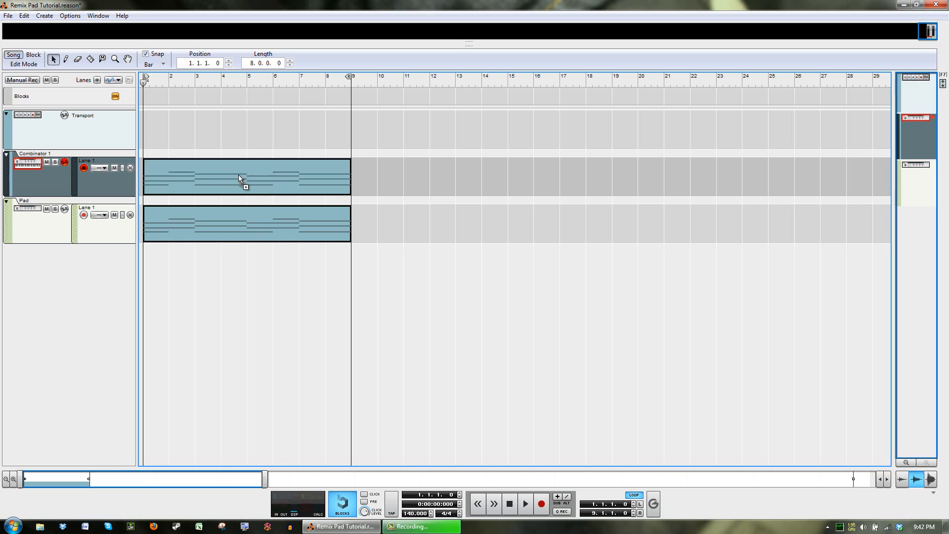
click(230, 127)
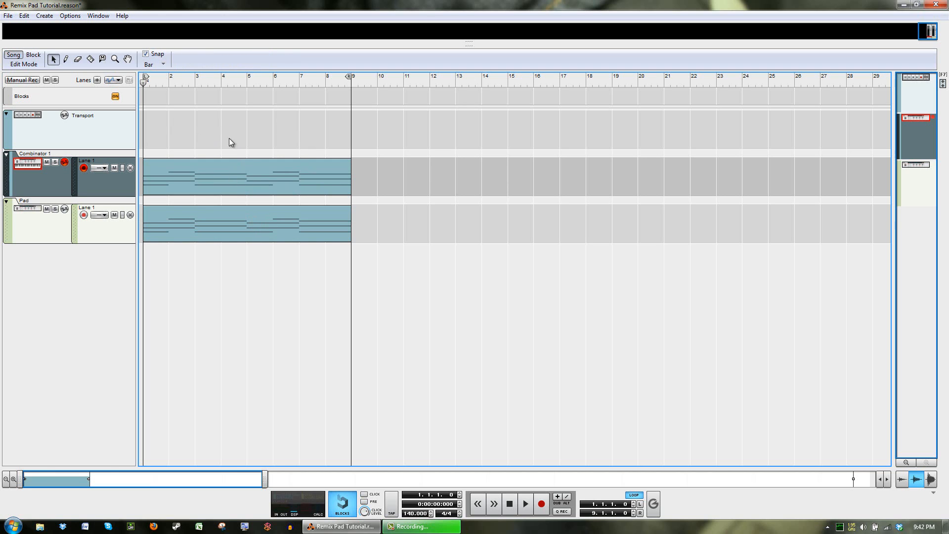
Duplicate the Combinator 1 clip to bars 9 and 17, and delete both extra copies
drag(241, 176, 620, 179)
click(620, 122)
drag(621, 112, 415, 241)
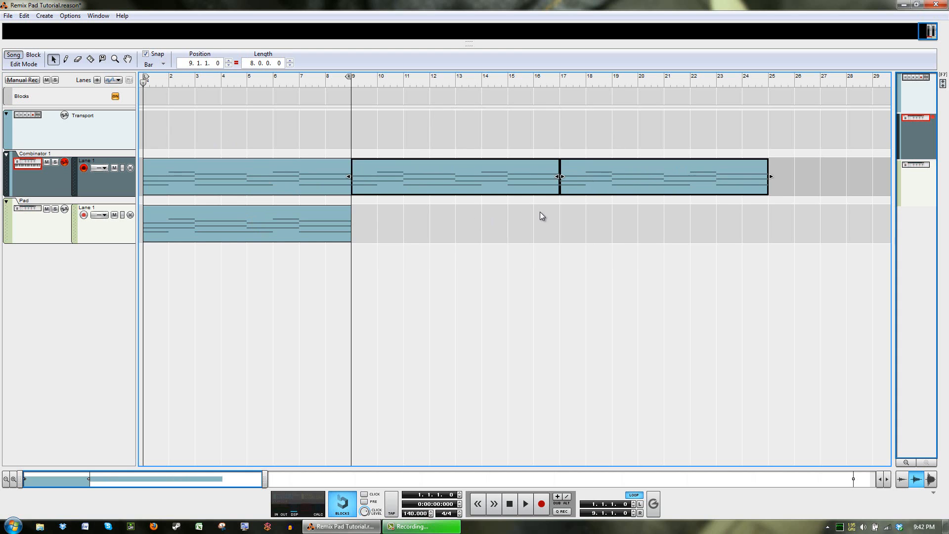
key(Delete)
Solo the Combinator 1 track in the sequencer and return to the full rack view
click(40, 189)
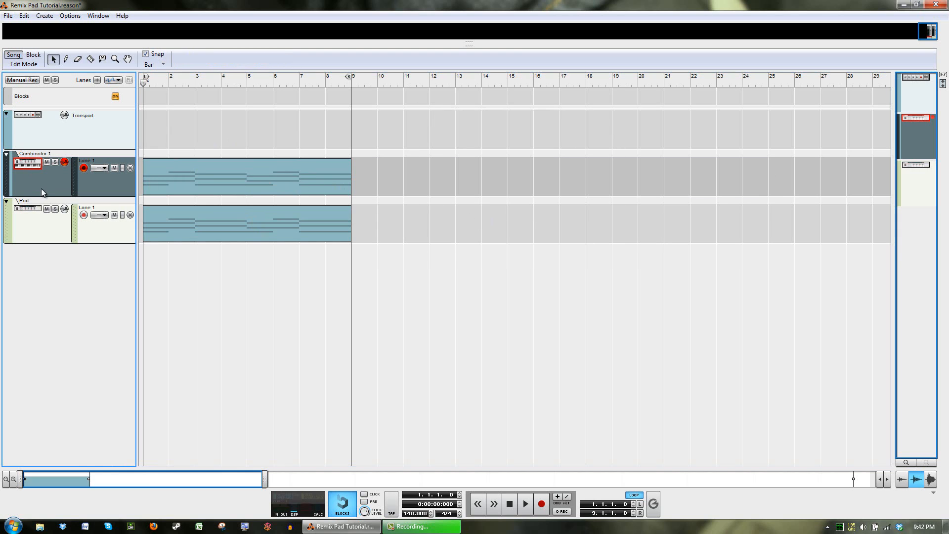
click(56, 163)
drag(190, 45, 288, 525)
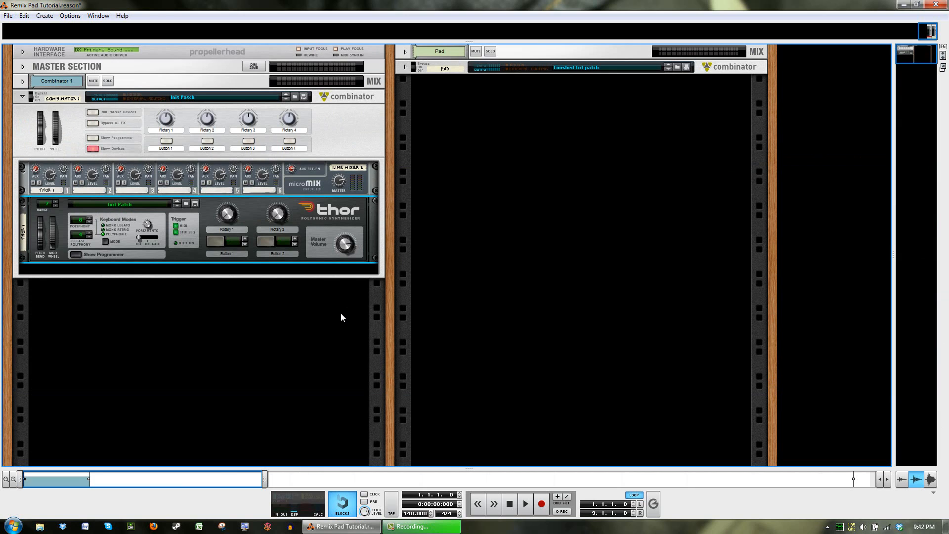
Play the Combinator's initial Thor sound, stop playback and return to the song start
key(space)
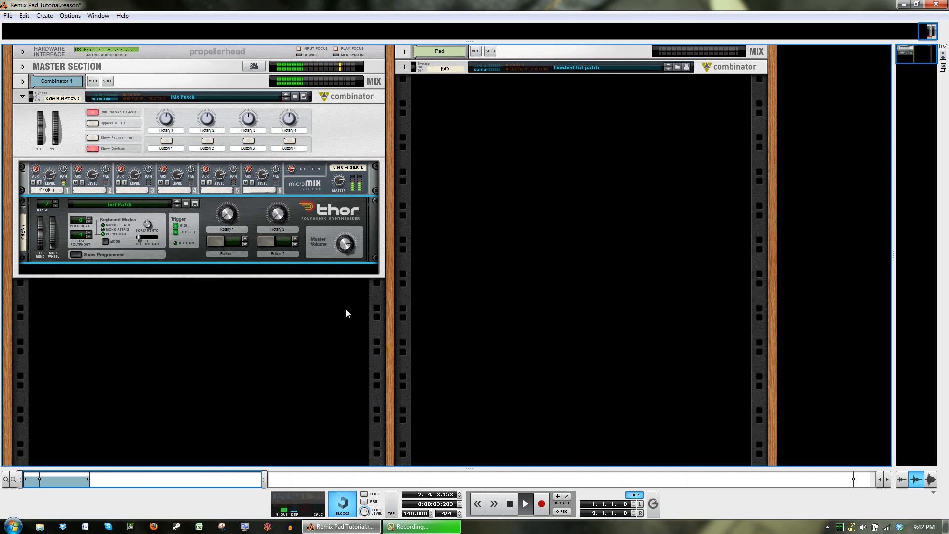
key(space)
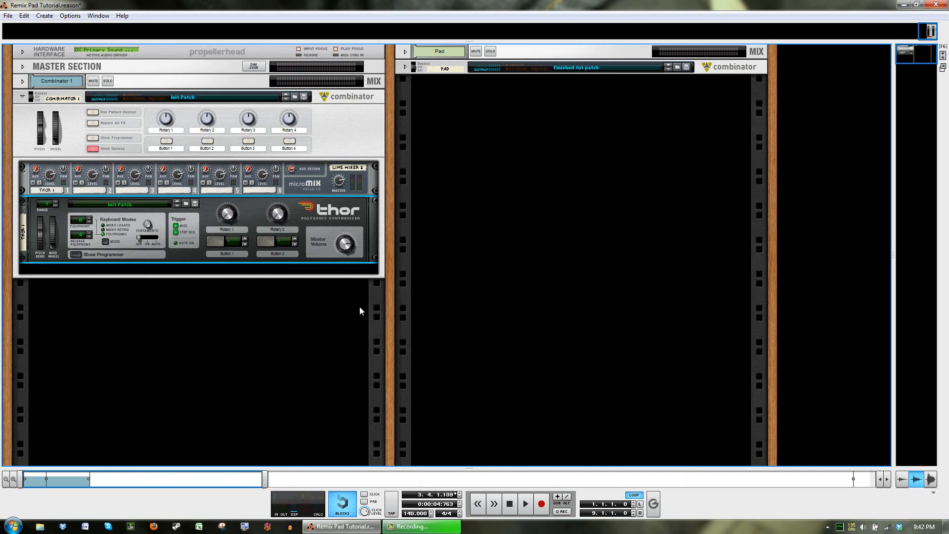
key(KP_0)
In Thor's programmer, set oscillator 1 to FM Pair and adjust its carrier value
click(77, 255)
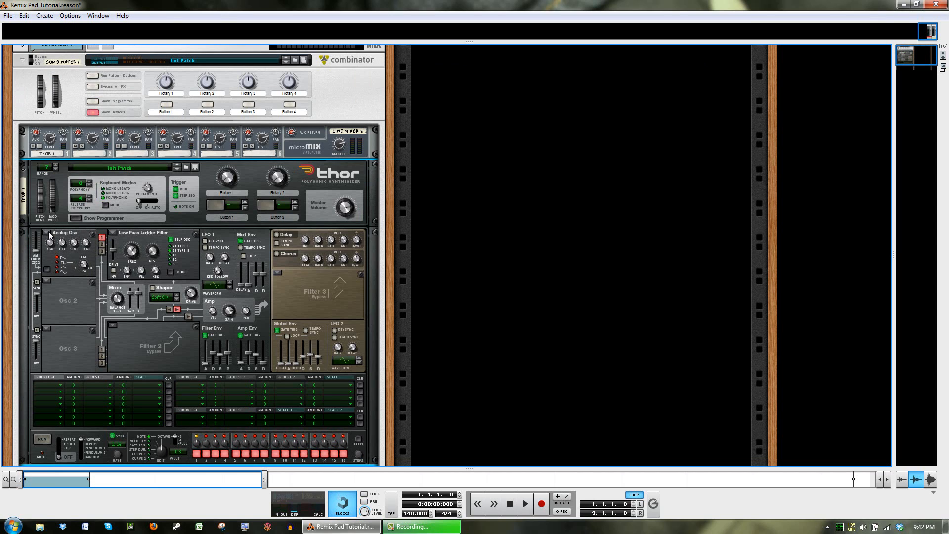
click(49, 233)
click(74, 275)
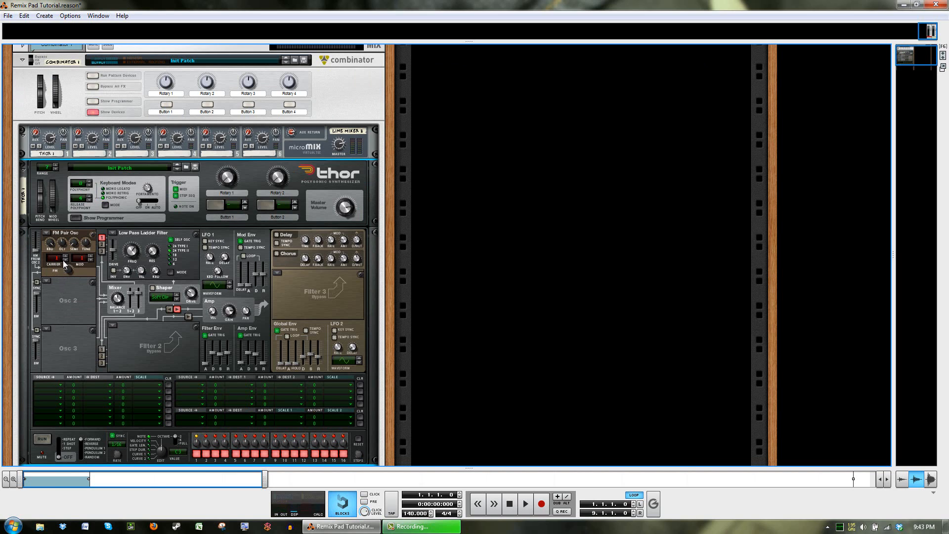
click(65, 256)
drag(73, 250, 76, 248)
Set Thor's oscillator 2 to Wavetable and oscillator 3 to Analog
click(46, 281)
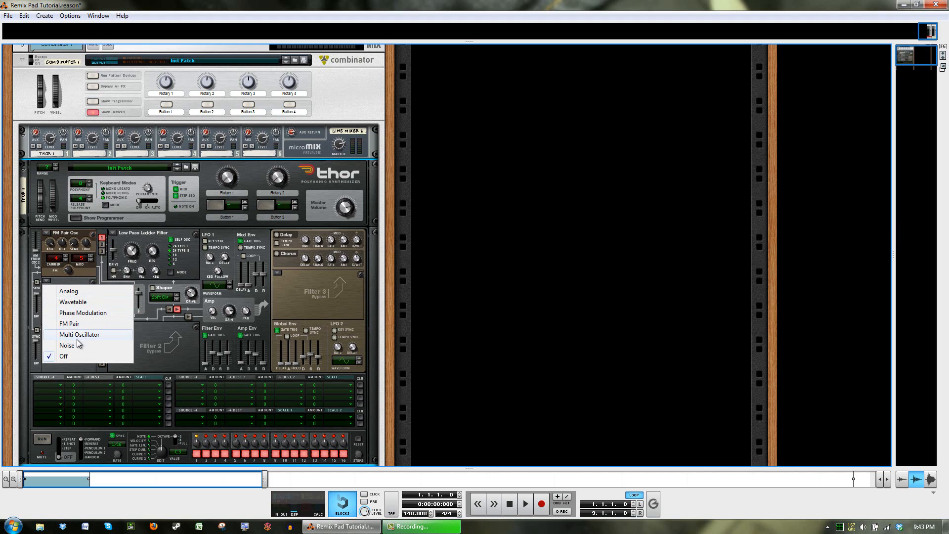
click(91, 302)
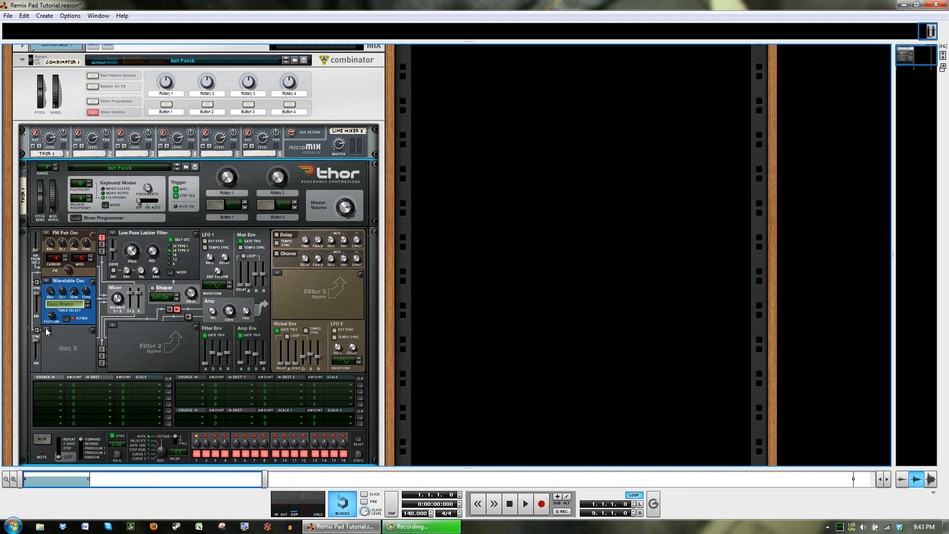
click(46, 329)
click(62, 339)
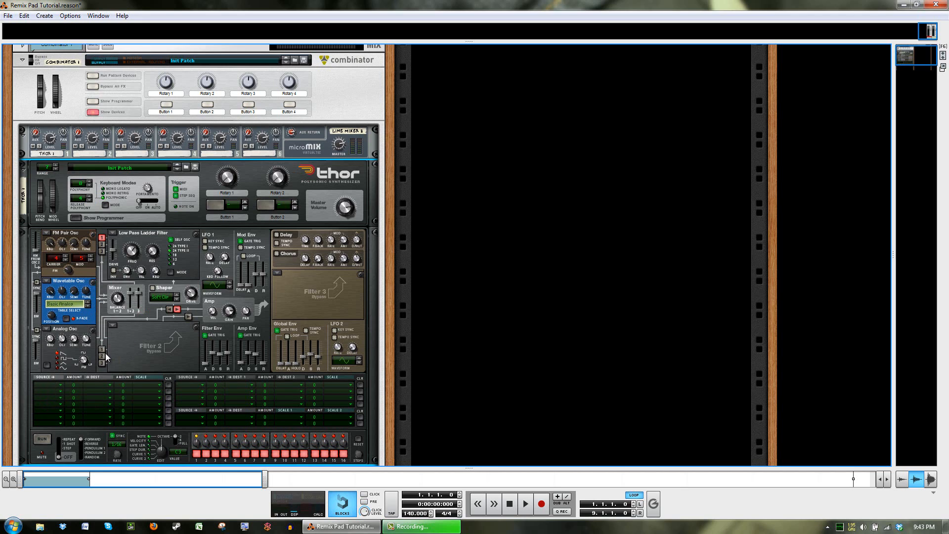
Route oscillators 2 and 3 into Filter 2, and enable Filter 2's output to the amplifier
click(102, 356)
click(102, 363)
click(189, 317)
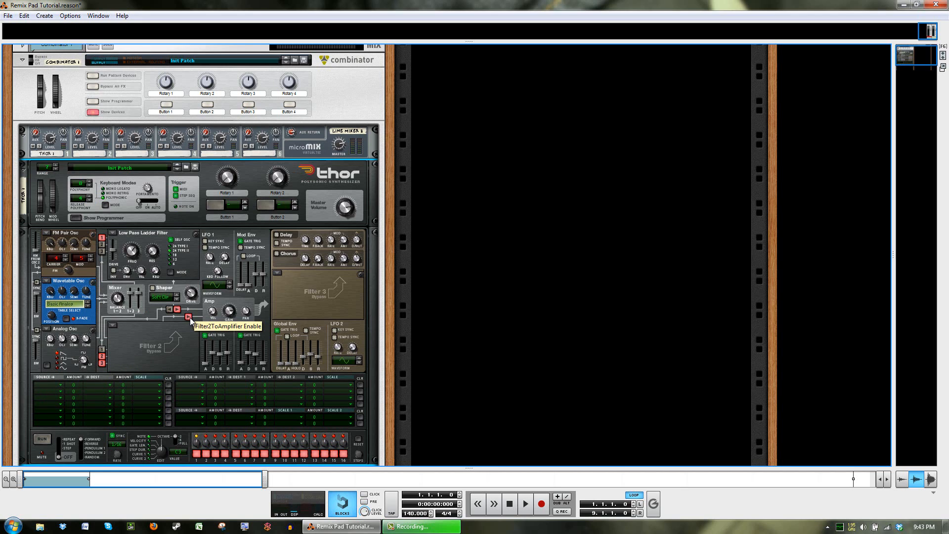
Choose the PPG 8 HP VCF wavetable for Thor's oscillator 2
click(63, 305)
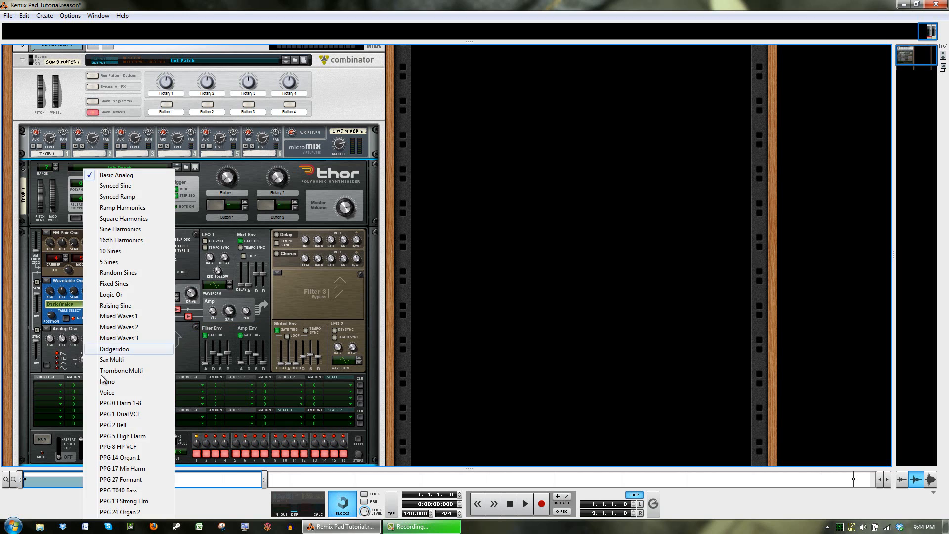
click(145, 450)
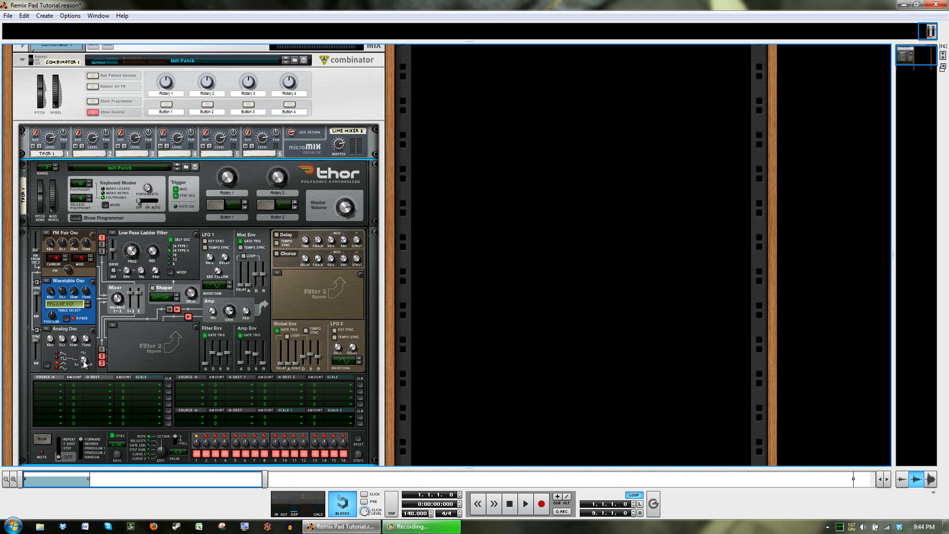
mouse_move(85, 365)
Set Thor's Filter 1 to State Variable and Filter 2 to Low Pass Ladder
click(112, 232)
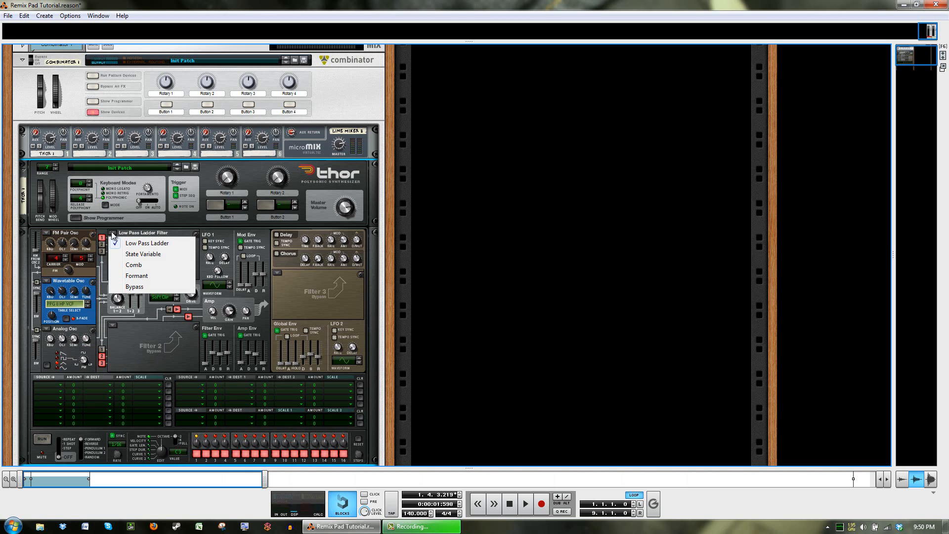
click(134, 254)
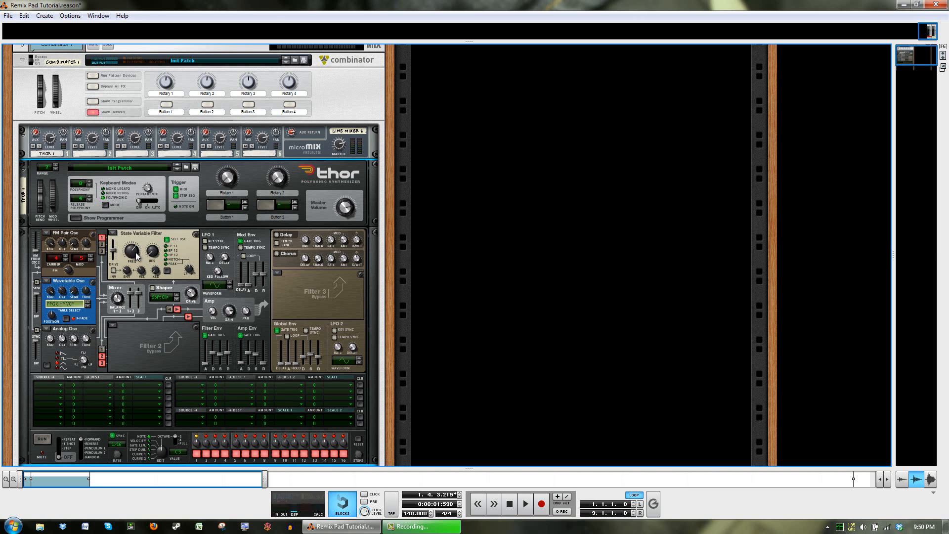
mouse_move(134, 255)
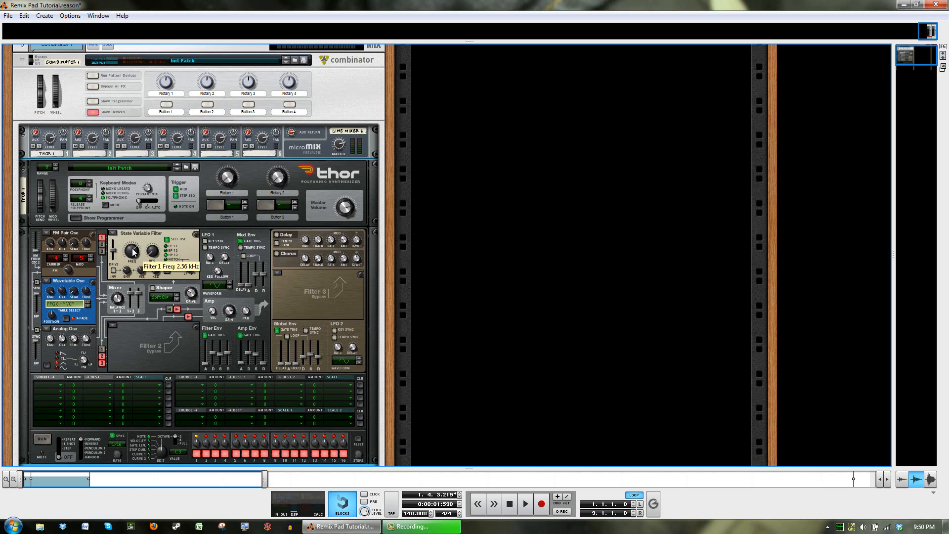
mouse_move(127, 274)
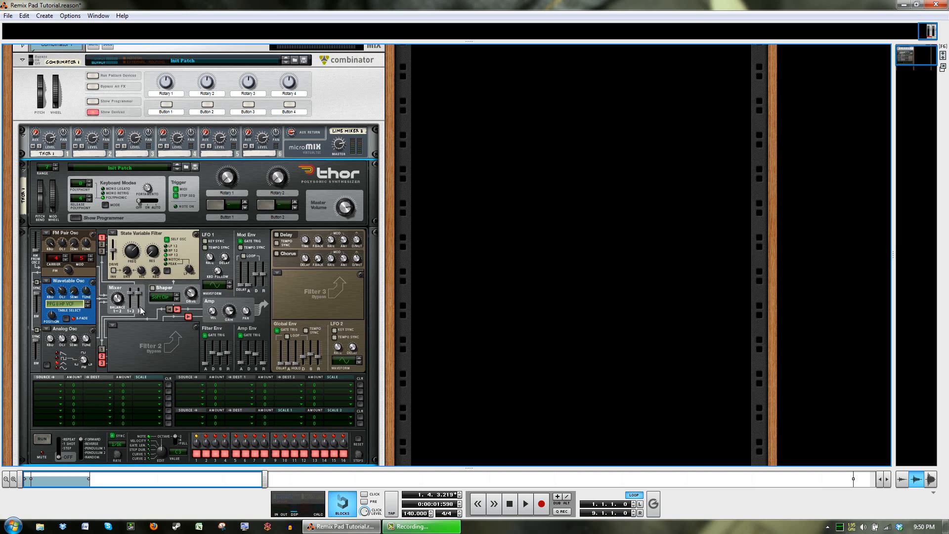
click(111, 325)
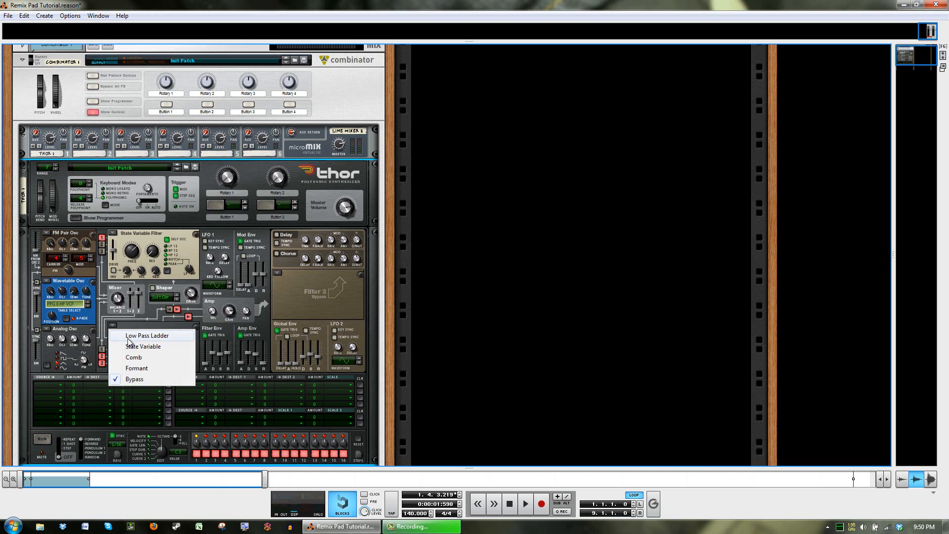
click(123, 335)
mouse_move(134, 350)
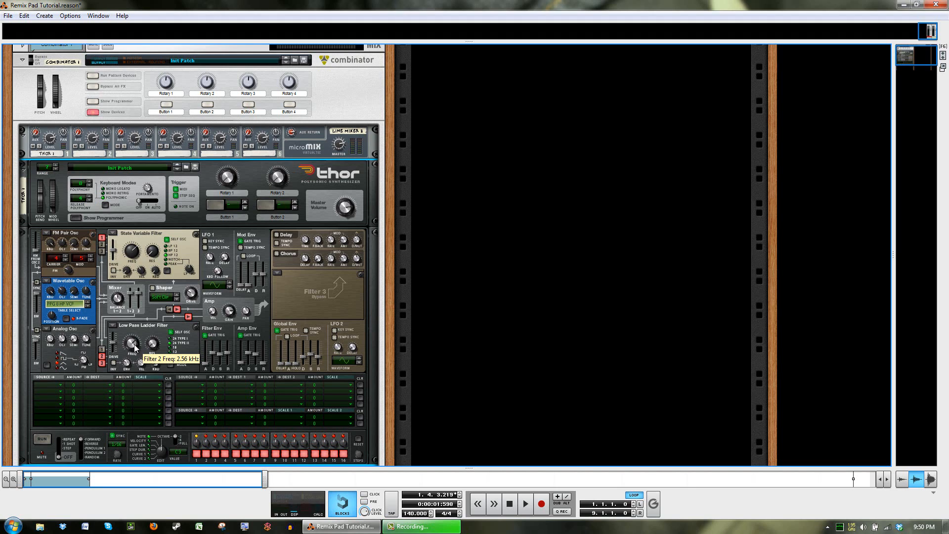
mouse_move(127, 366)
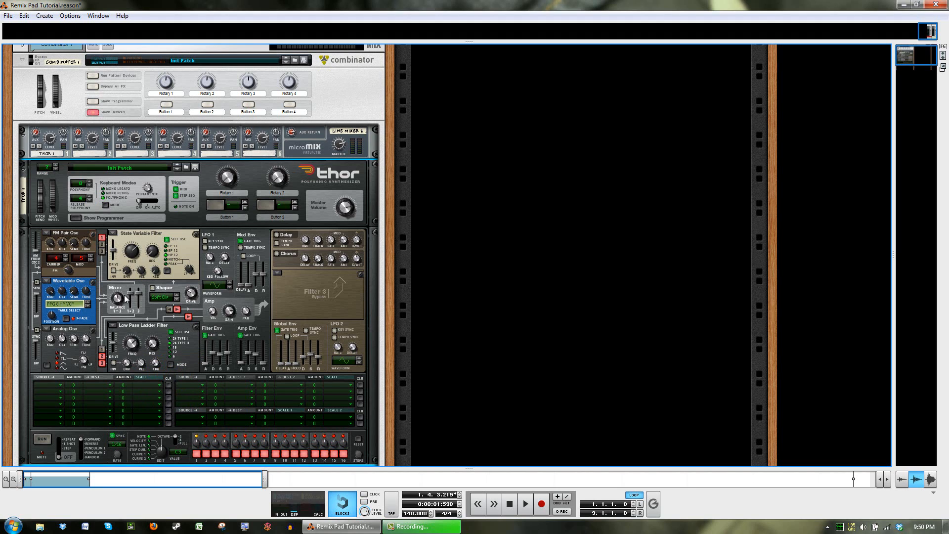
Set the mixer balance of oscillators 1 and 2 to 111, and make Filter 3 a Low Pass Ladder
mouse_move(120, 304)
drag(120, 304, 126, 261)
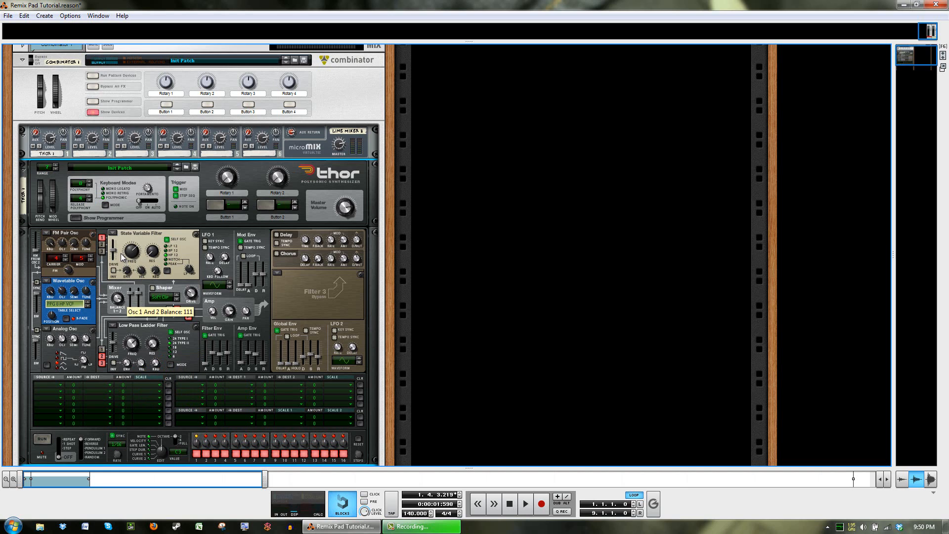
drag(121, 254, 114, 254)
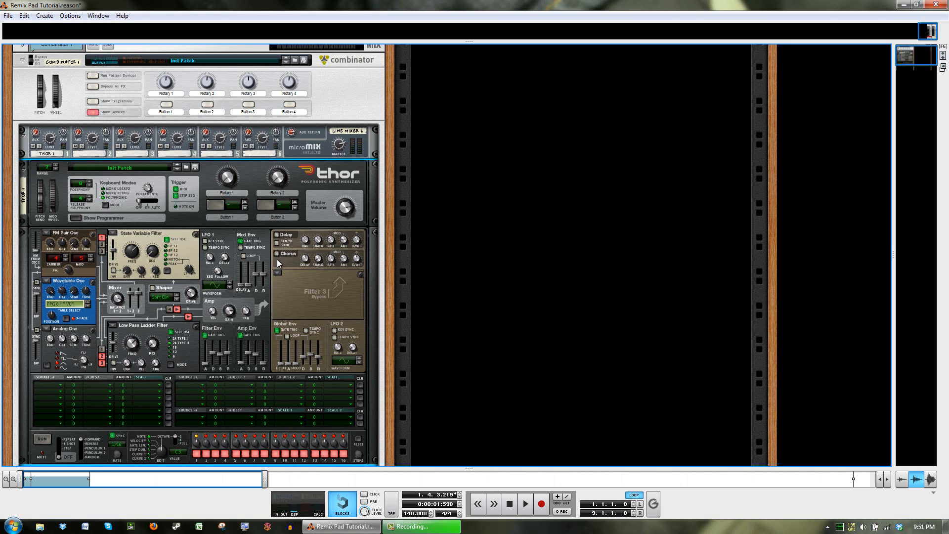
click(276, 273)
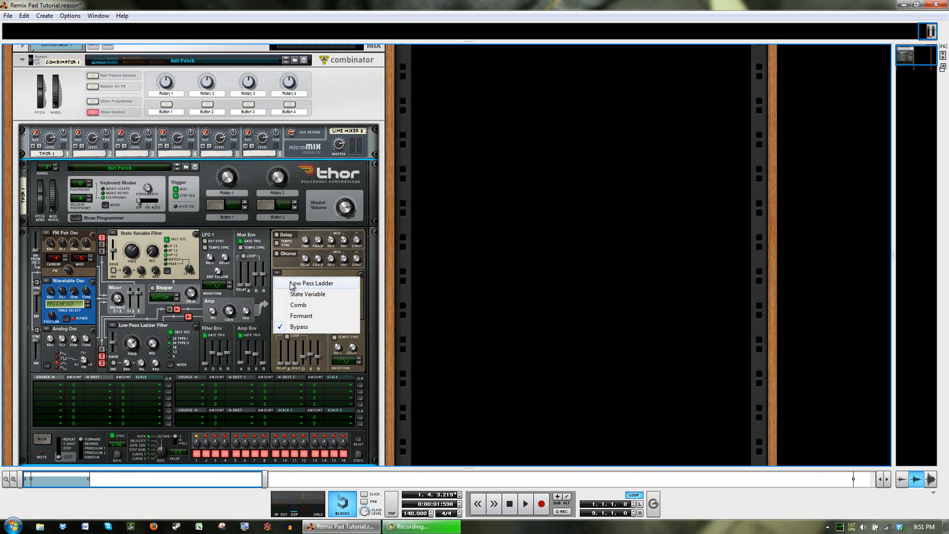
click(292, 284)
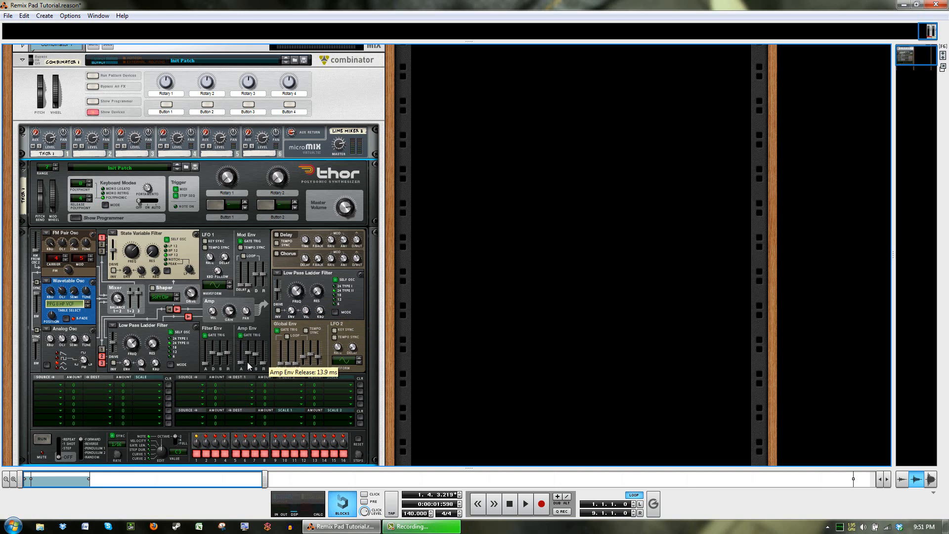
Set the amp envelope's attack to about 1.12 s and raise its sustain, then enable the Shaper with more drive
drag(242, 363, 227, 325)
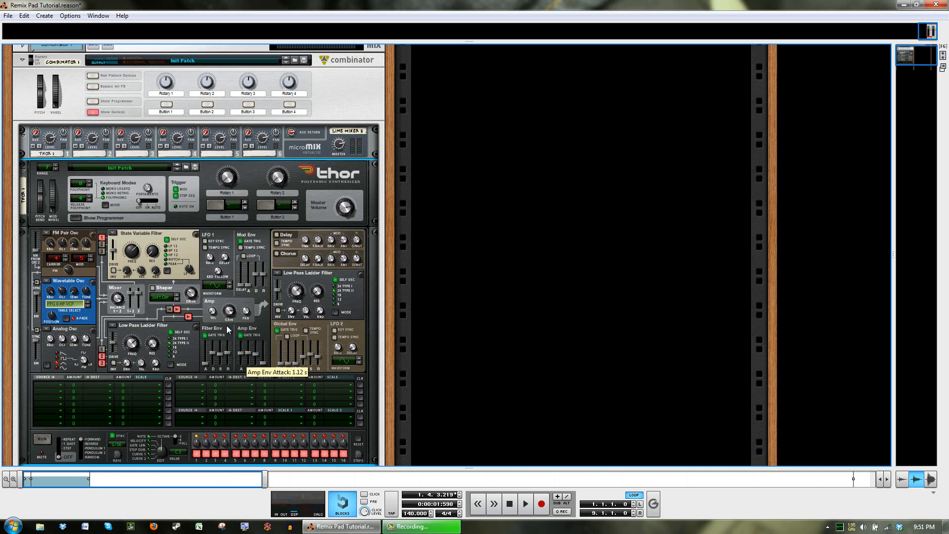
drag(254, 357, 288, 351)
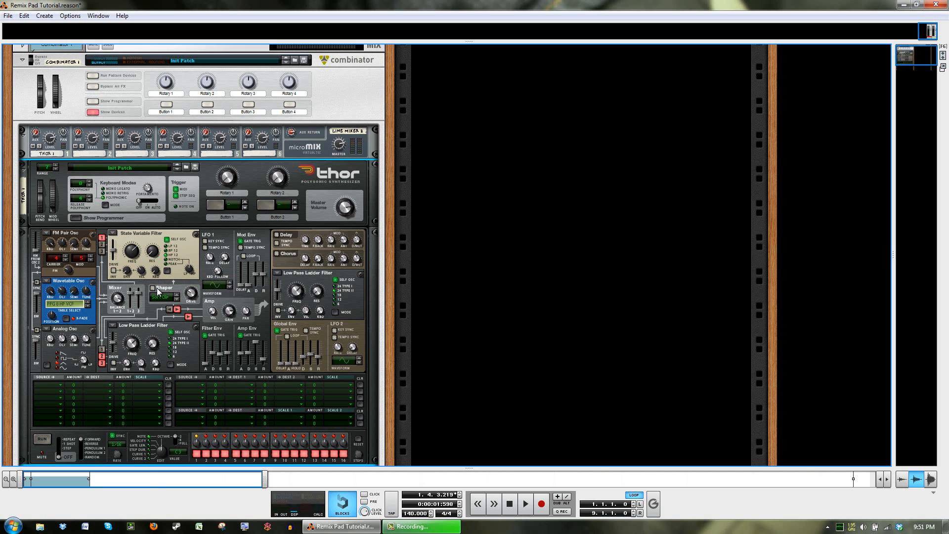
click(154, 290)
drag(194, 294, 180, 248)
Play the edited Thor sound with its new filter, envelope and Shaper settings, and stop playback
key(space)
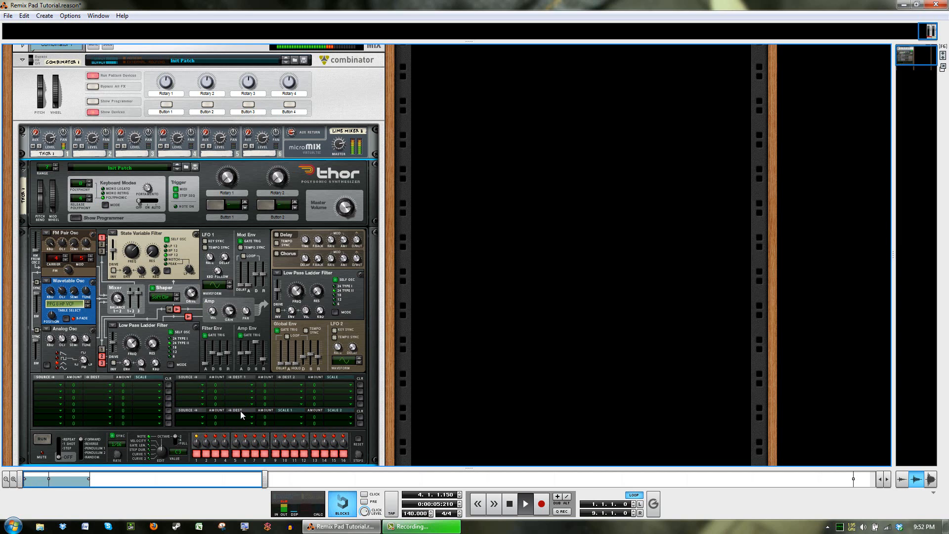
key(space)
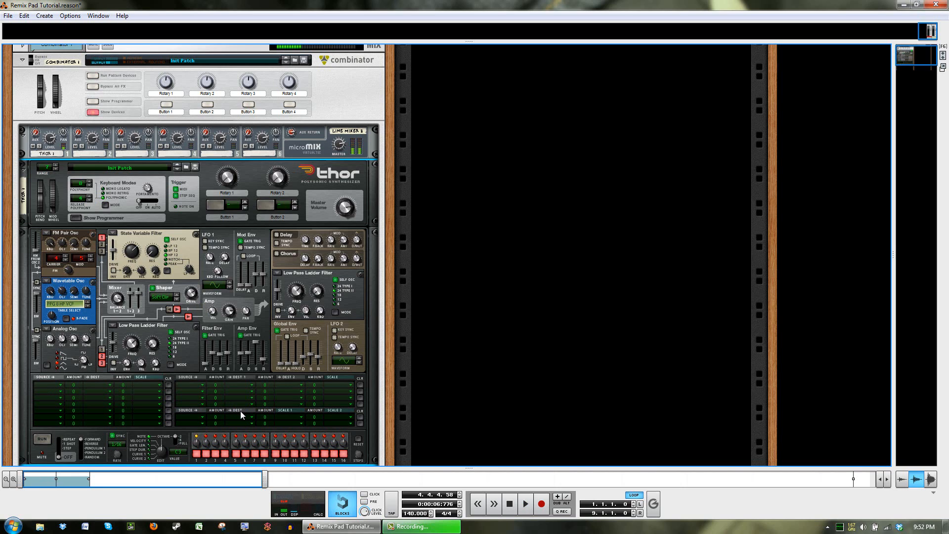
key(KP_0)
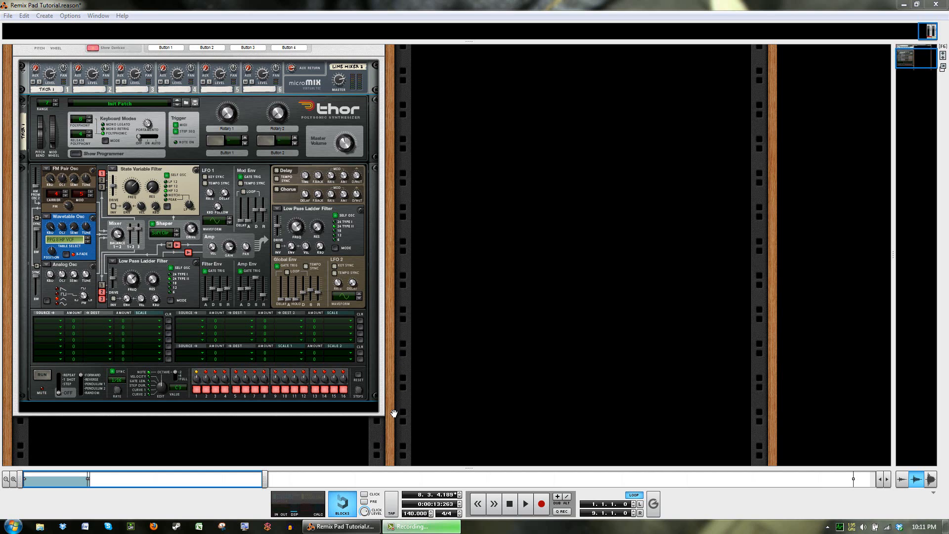
Add a Pulsar Dual LFO inside the Combinator, below the Thor synthesizer
scroll(399, 381, down, 1)
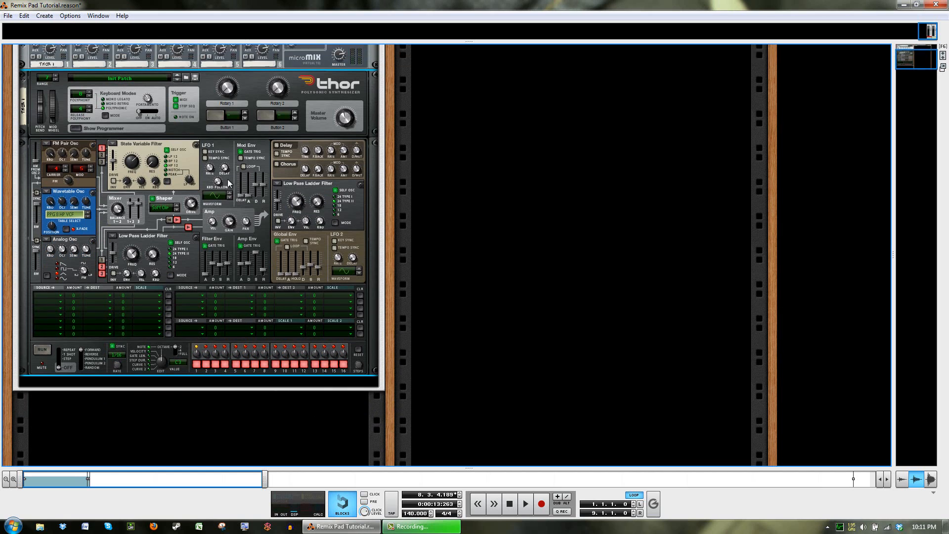
scroll(162, 210, up, 1)
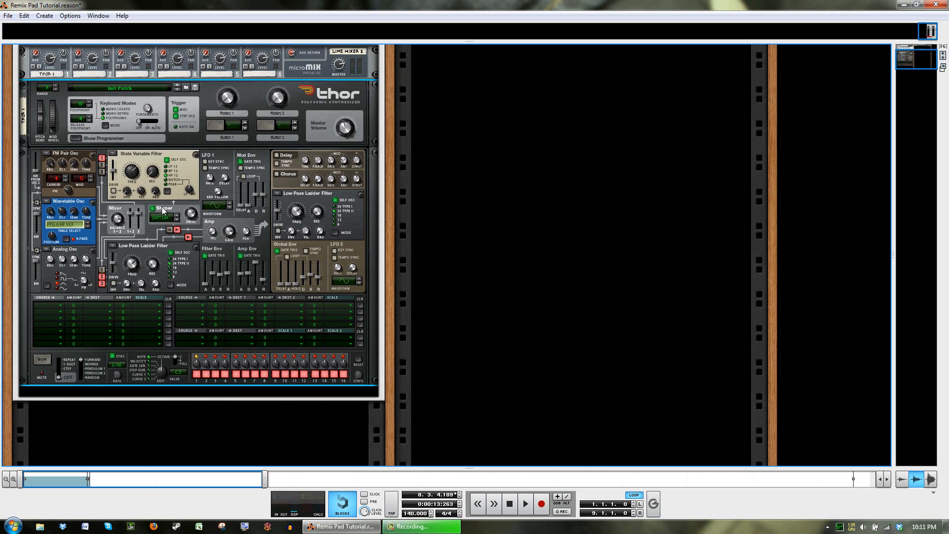
right_click(290, 394)
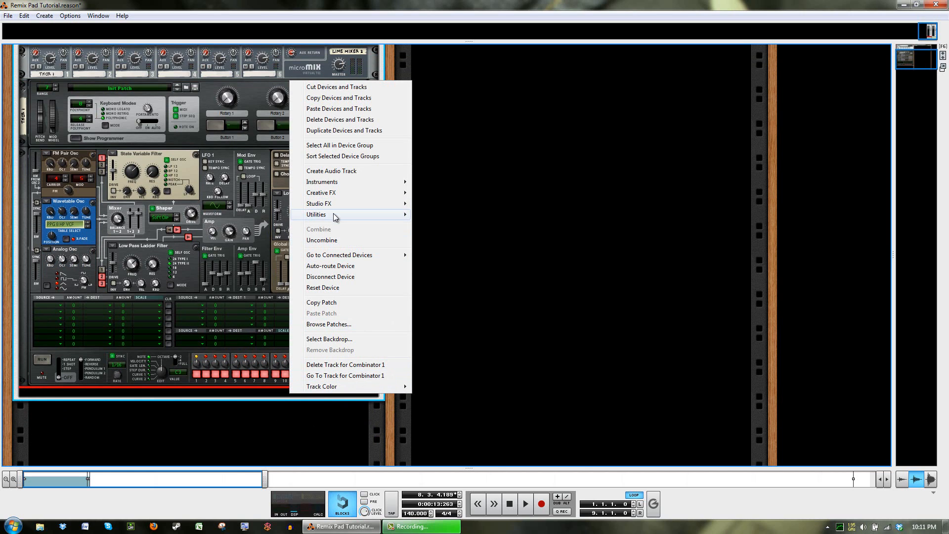
mouse_move(336, 216)
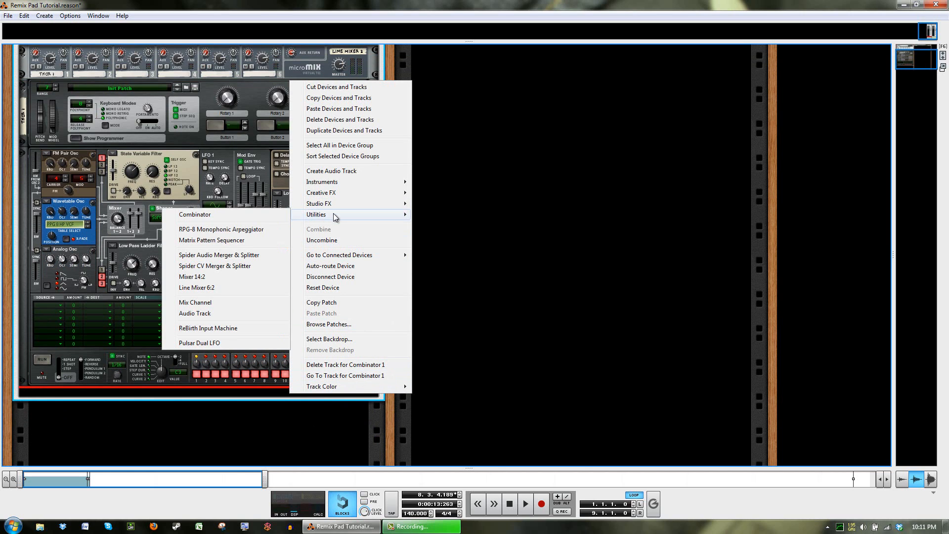
click(231, 344)
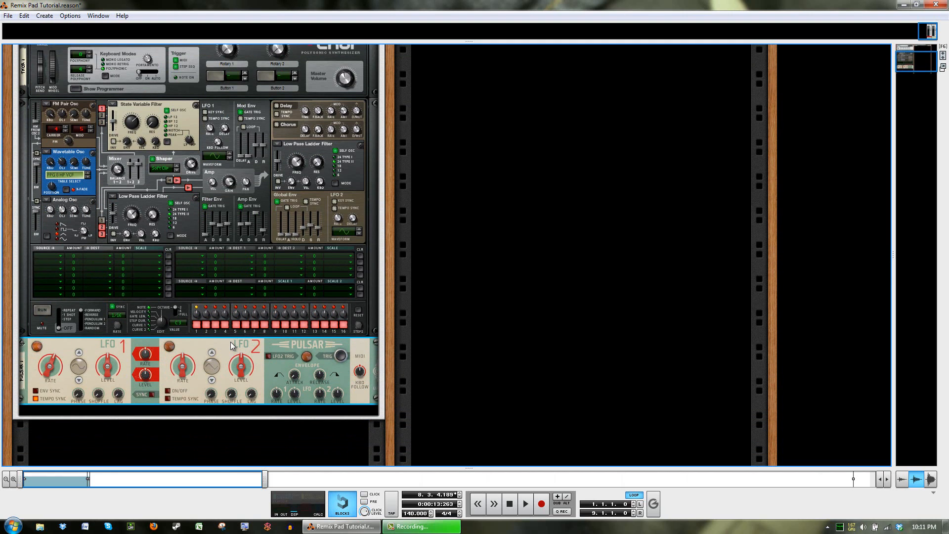
Turn off tempo sync on Pulsar's LFO 1 and lower its rate, and switch on LFO 2 with a lower rate
scroll(243, 338, up, 1)
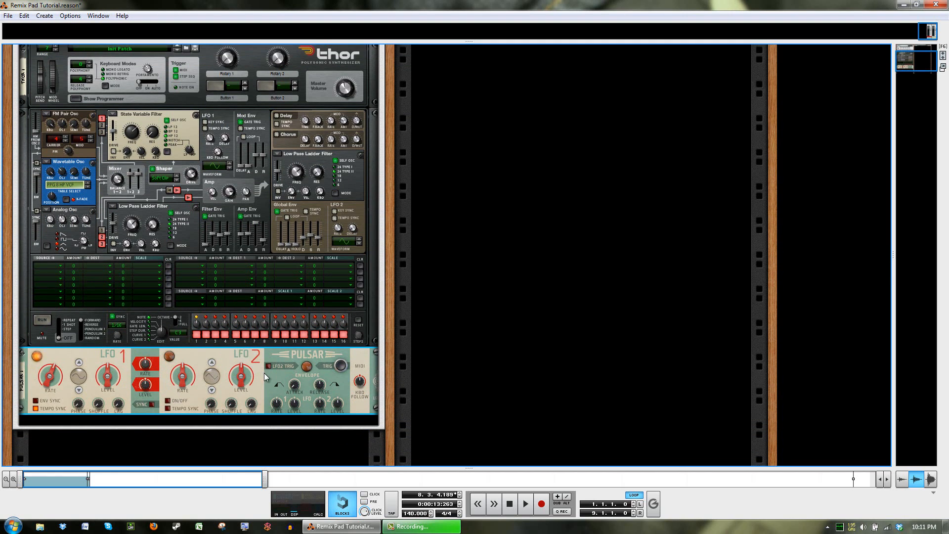
scroll(264, 373, up, 1)
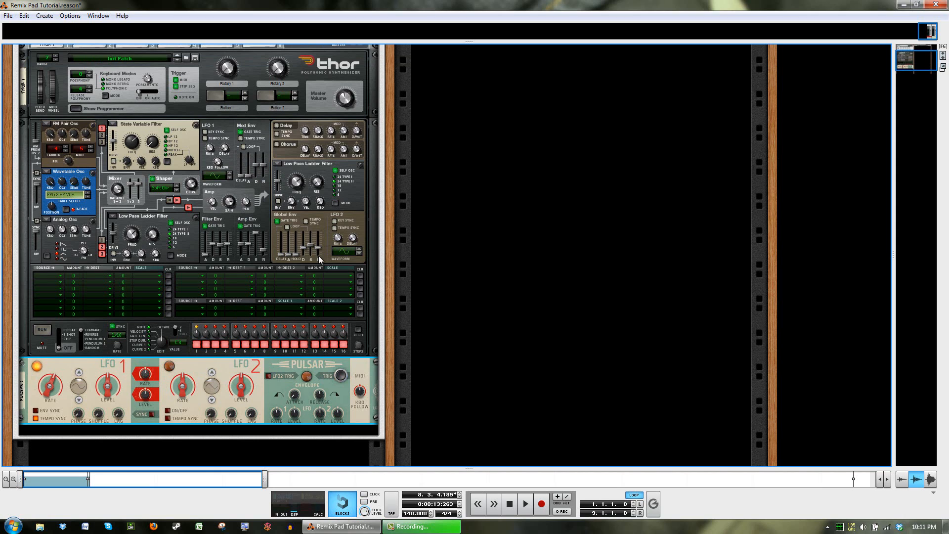
scroll(264, 247, up, 1)
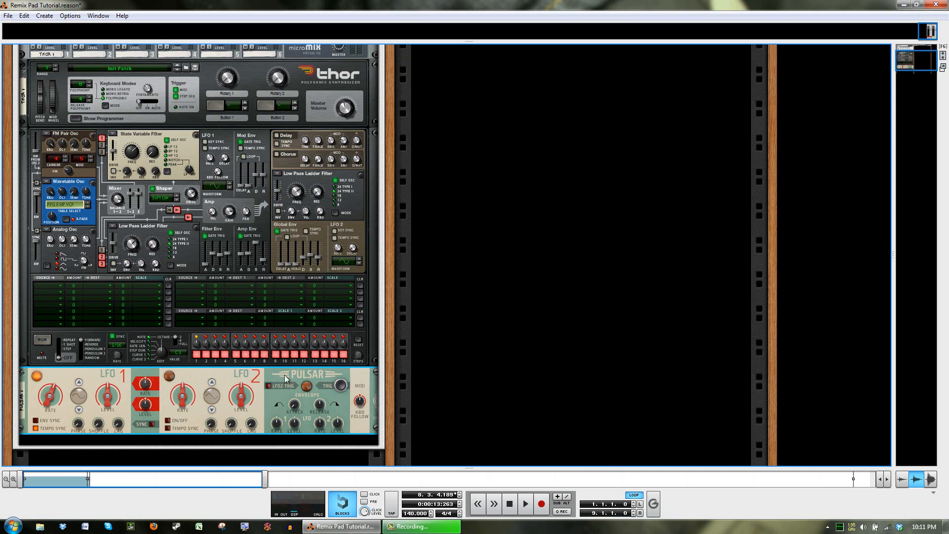
scroll(170, 388, down, 3)
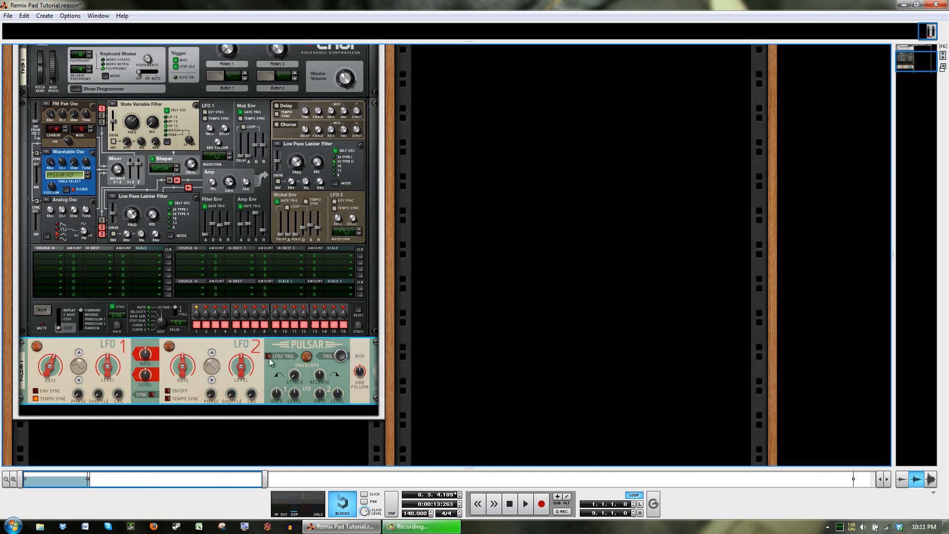
scroll(153, 391, up, 1)
scroll(106, 405, up, 1)
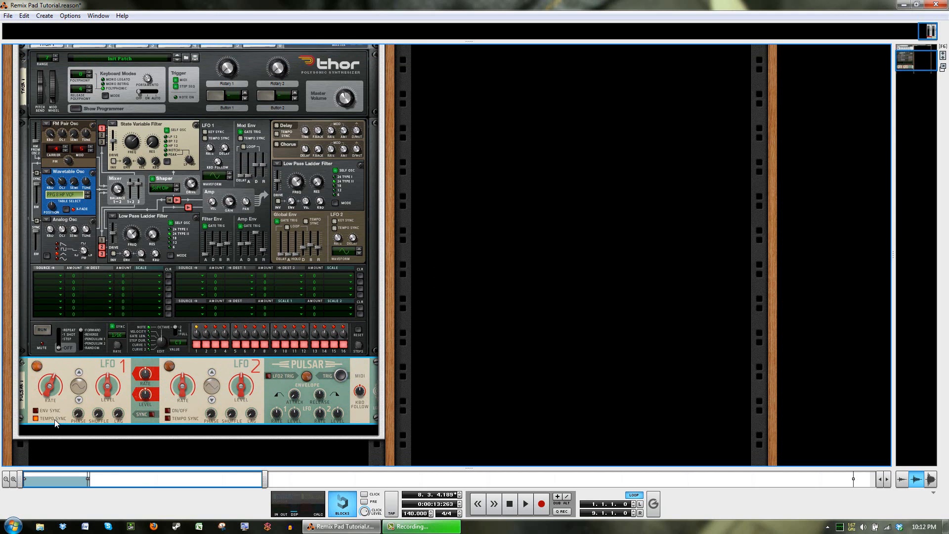
click(35, 419)
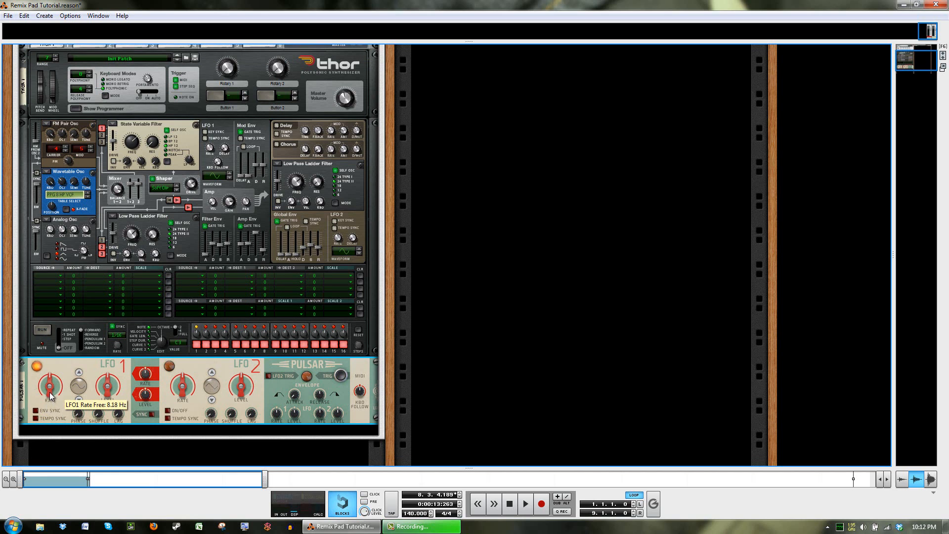
drag(50, 394, 55, 410)
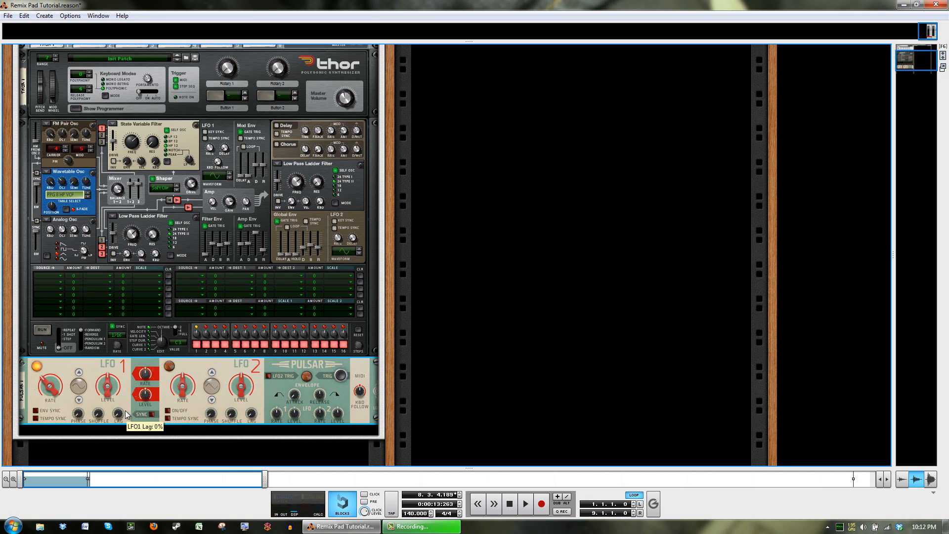
click(168, 410)
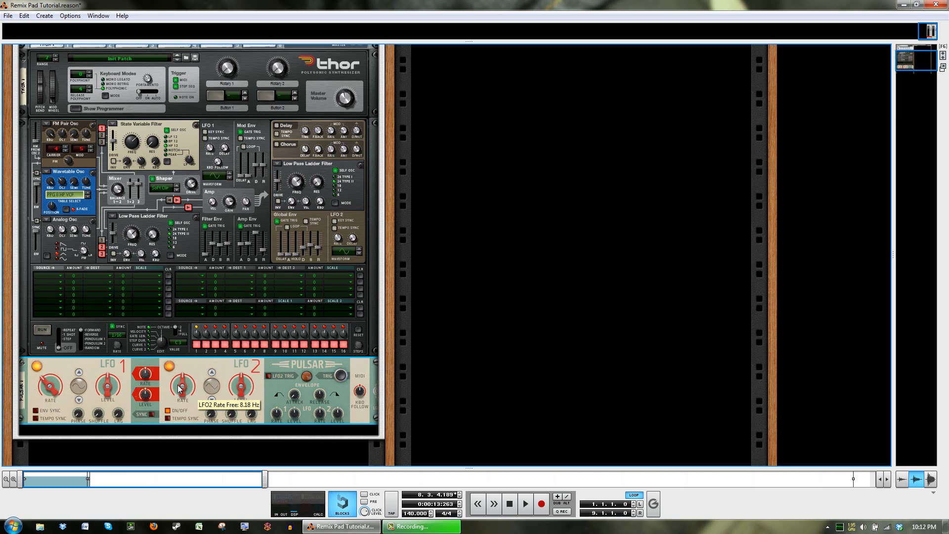
drag(179, 388, 180, 430)
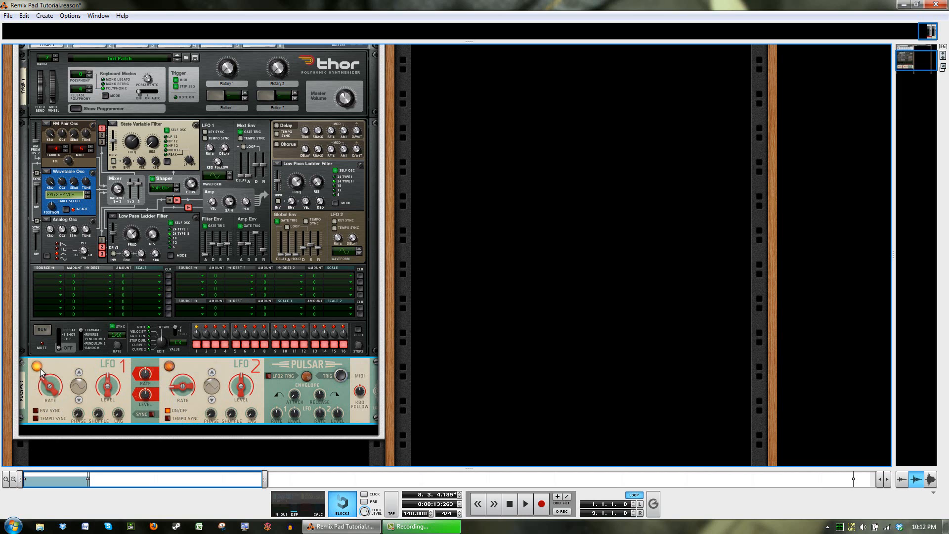
On the rear of the rack, patch Pulsar's LFO 2 CV output 1 into LFO 1's rate input
key(Tab)
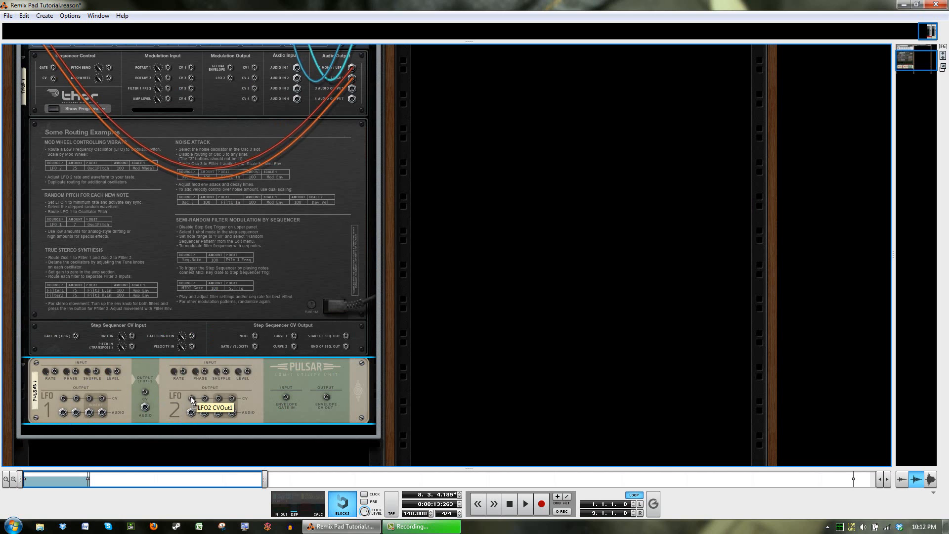
drag(191, 398, 56, 377)
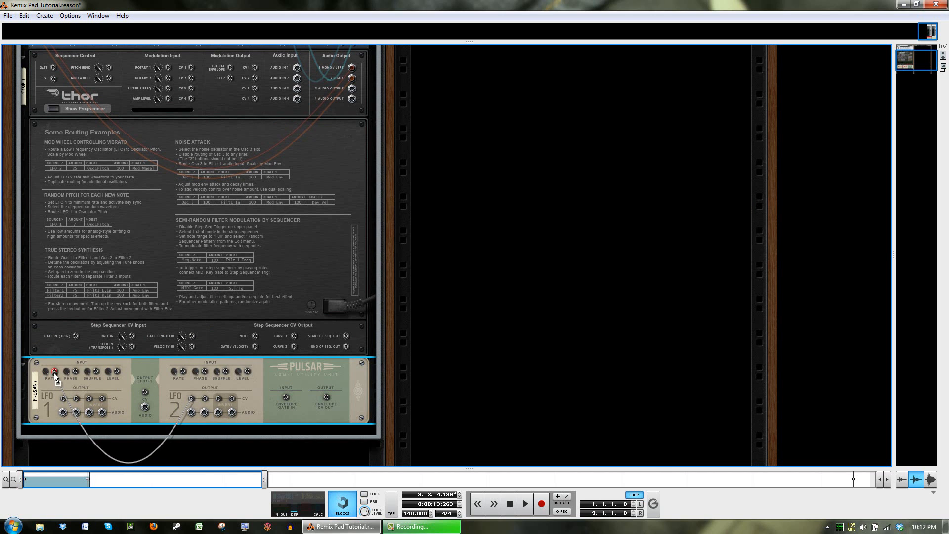
key(Tab)
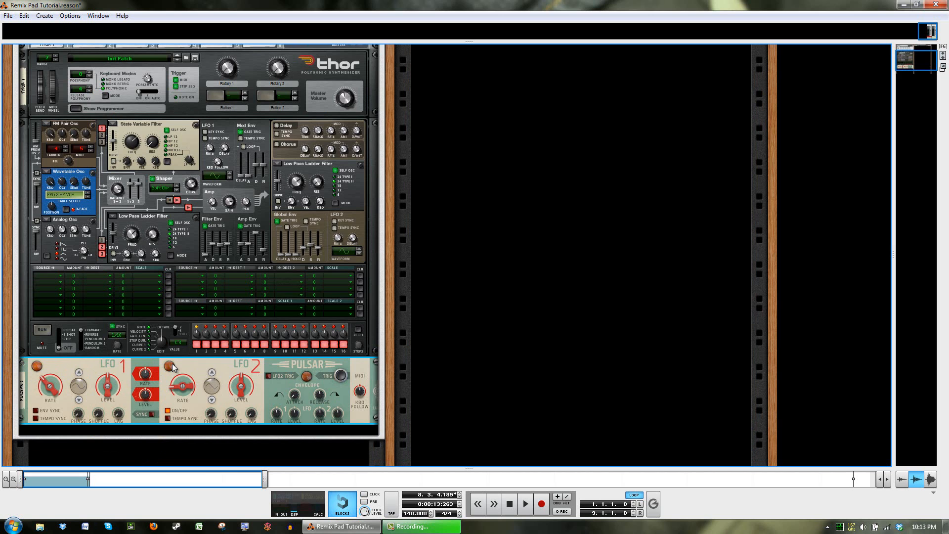
On the rear of the rack, patch Pulsar's LFO 1 CV output 1 into Thor's CV 1 modulation input
key(Tab)
key(Tab)
key(Tab)
drag(63, 398, 189, 144)
scroll(226, 227, up, 2)
scroll(185, 157, up, 1)
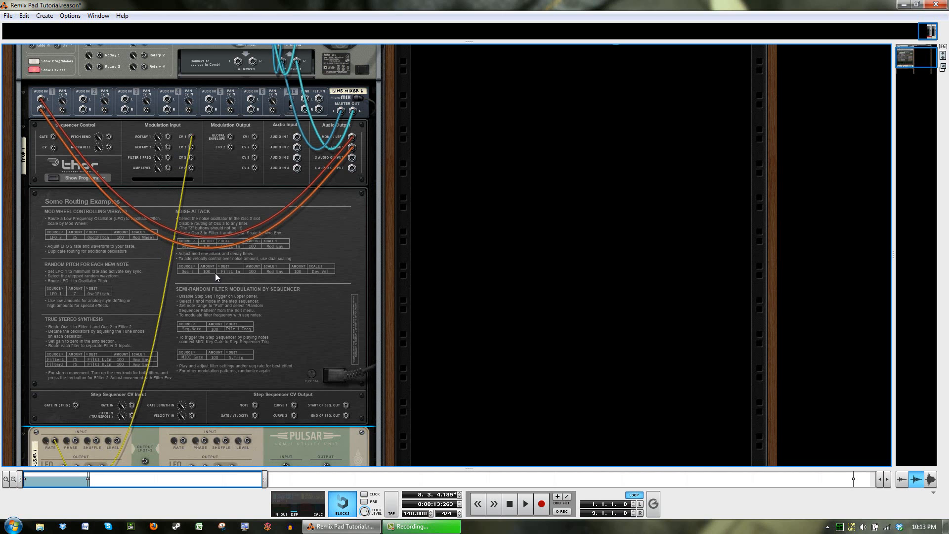
In the first row of Thor's modulation matrix, route CV In 1 to Osc 2 Pos with a positive amount
key(Tab)
scroll(36, 344, down, 2)
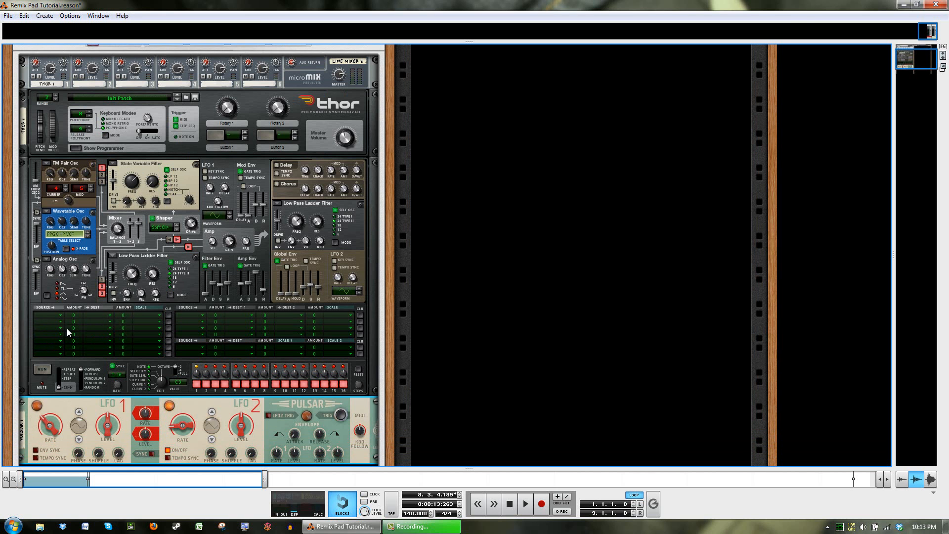
click(58, 318)
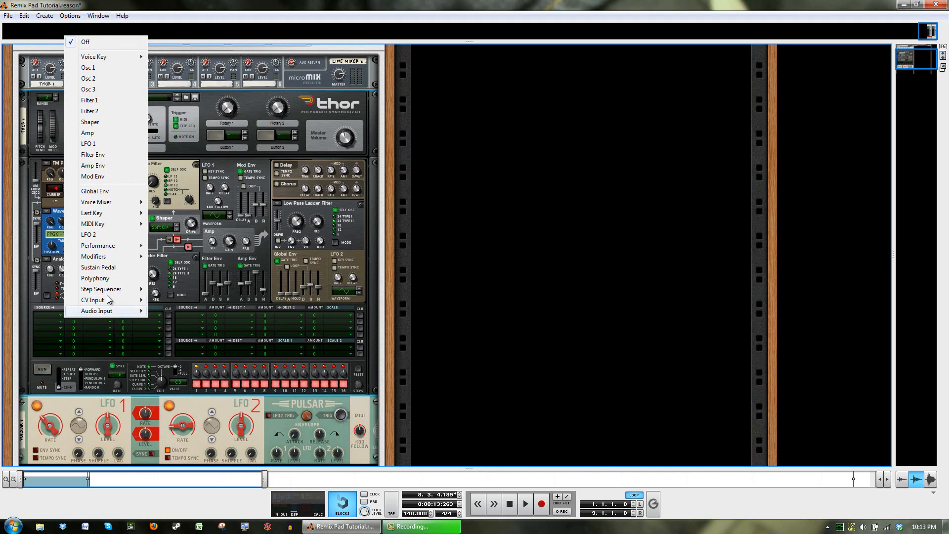
mouse_move(104, 299)
click(52, 298)
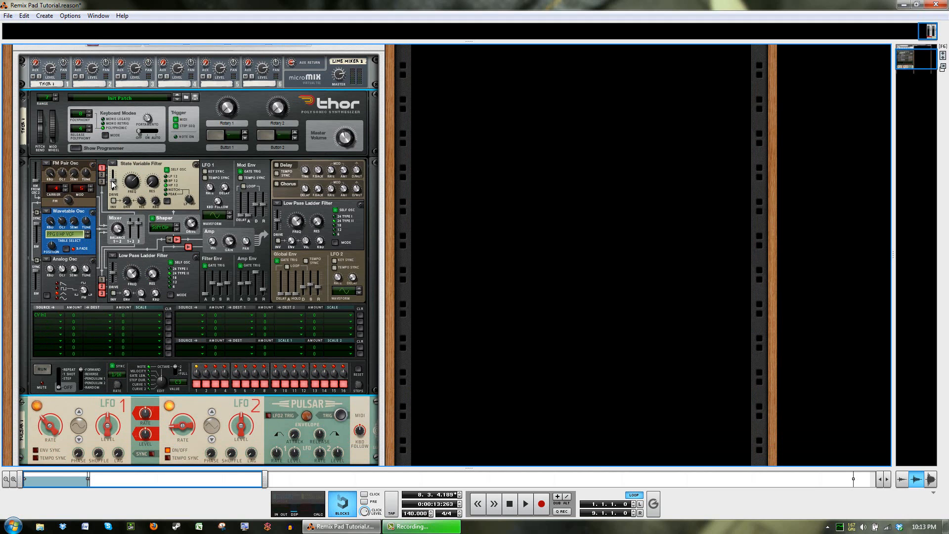
scroll(323, 253, down, 1)
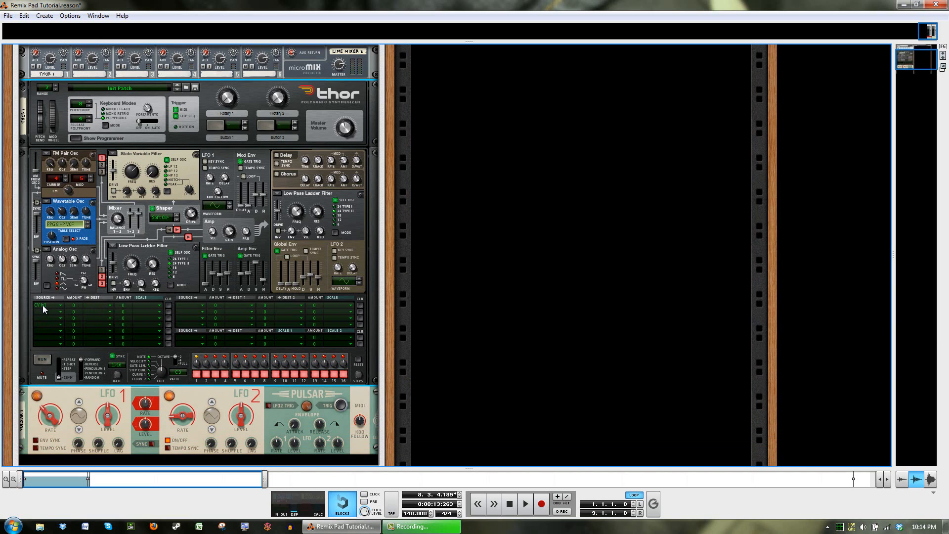
click(101, 304)
mouse_move(152, 145)
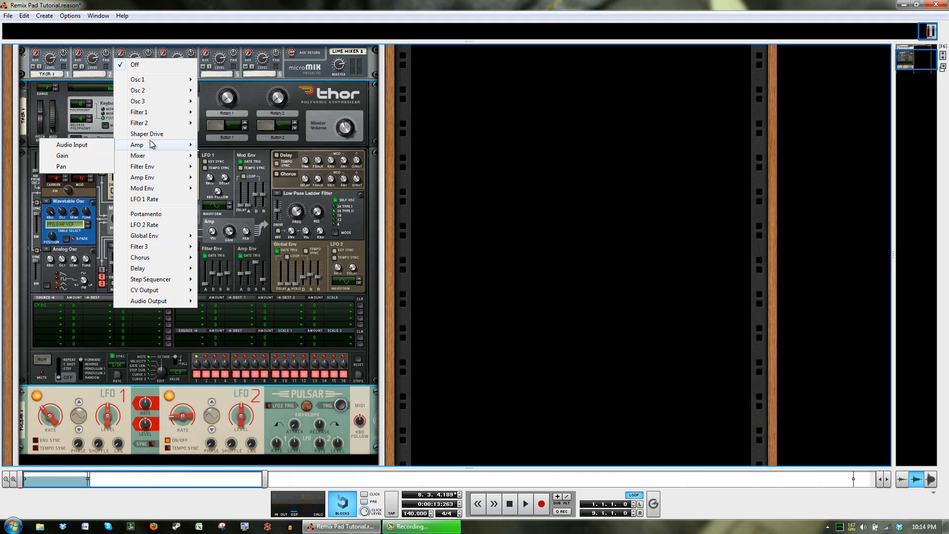
mouse_move(144, 91)
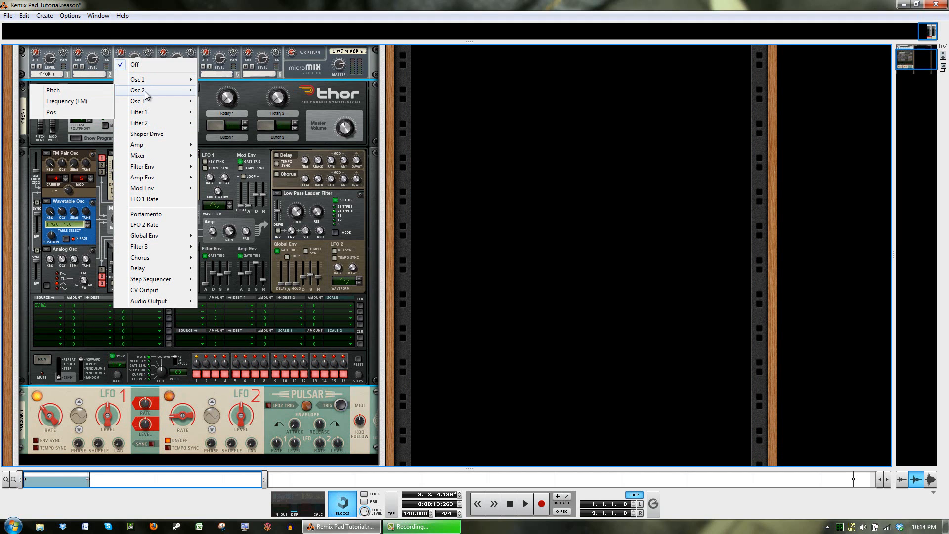
click(87, 114)
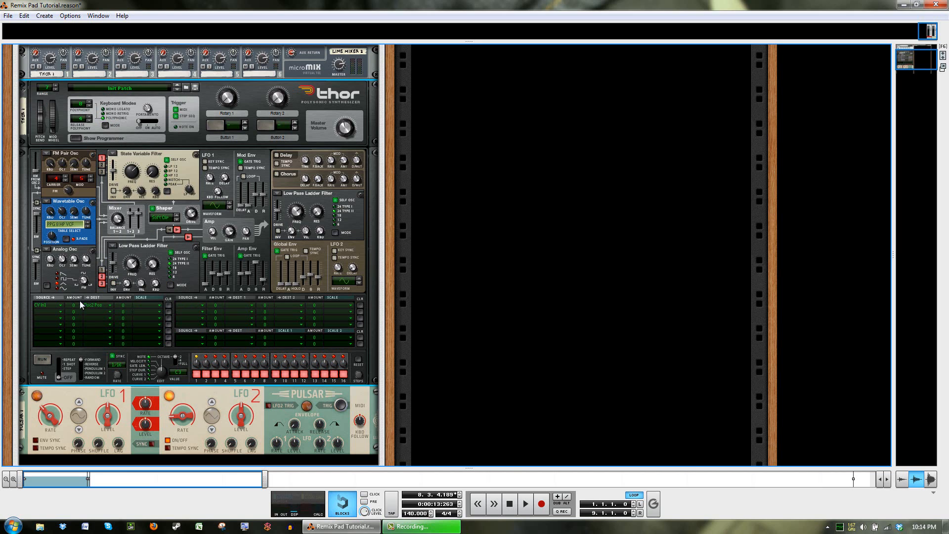
drag(75, 307, 102, 286)
Play the sound with the wavetable position modulation and set Pulsar's LFO 1 level to 50%
click(511, 505)
click(525, 506)
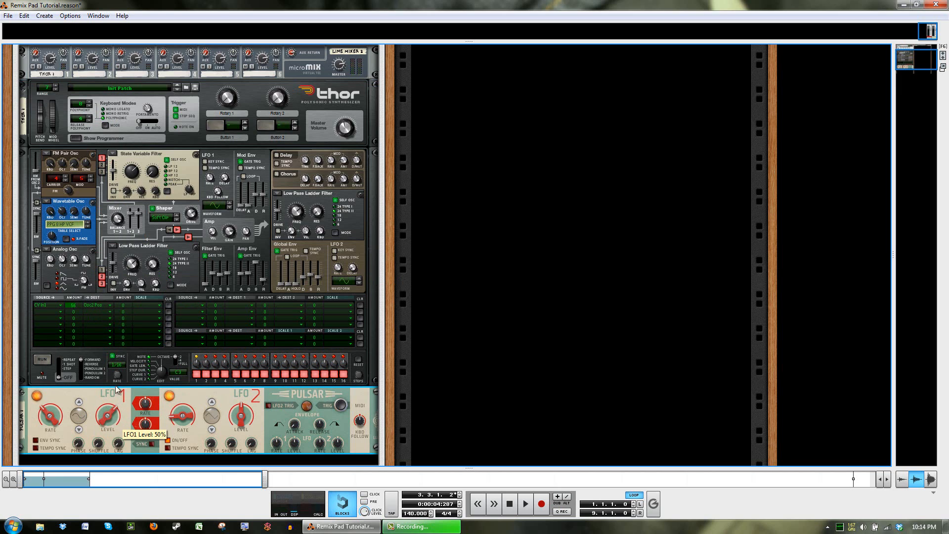
drag(117, 431, 117, 376)
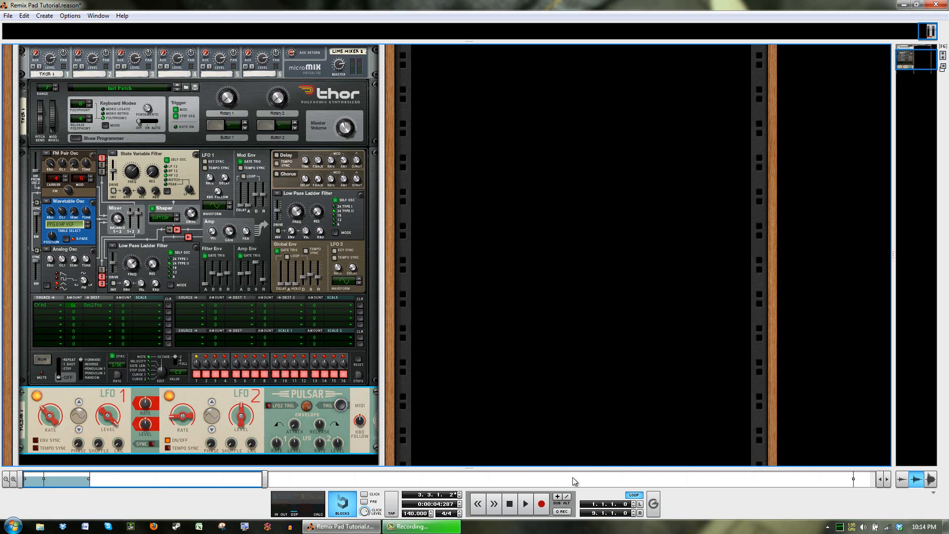
Replay the pad with the new LFO 1 level, and stop playback with the song position back at the start
click(508, 508)
click(525, 507)
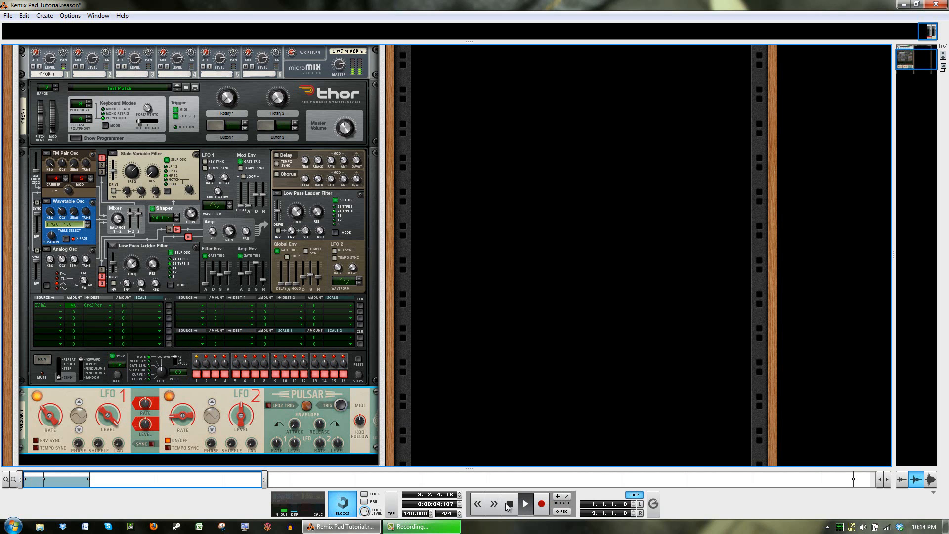
click(510, 505)
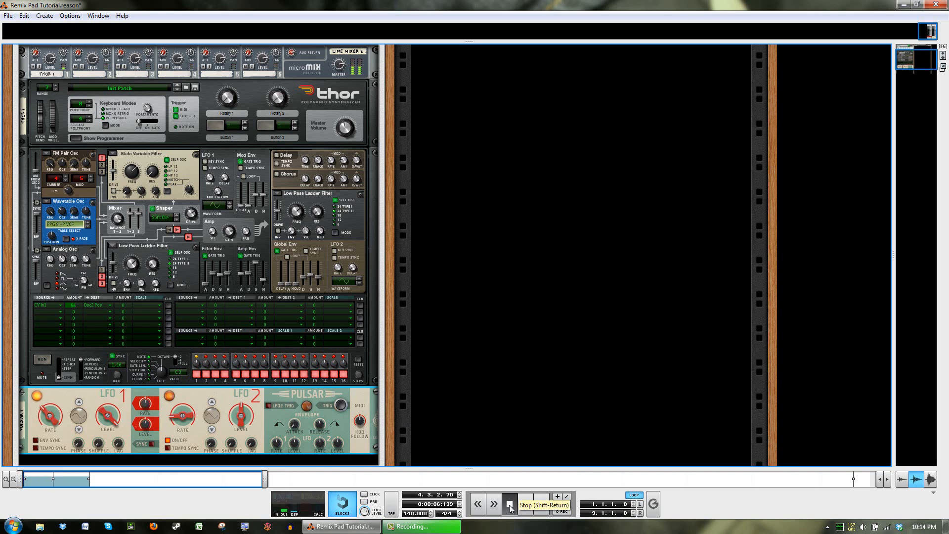
click(510, 505)
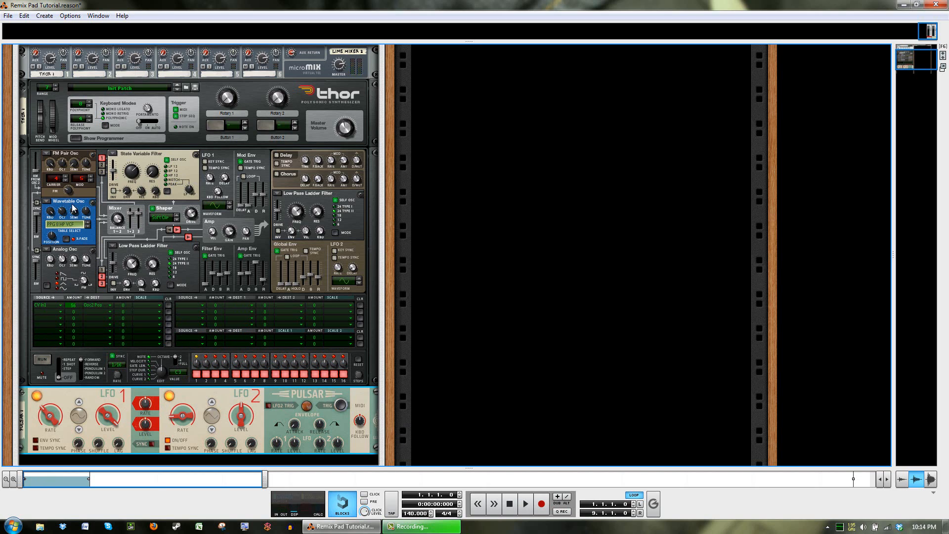
Duplicate the Pulsar inside the Combinator and slightly lower the LFO 1 rate on the copy
scroll(215, 385, down, 2)
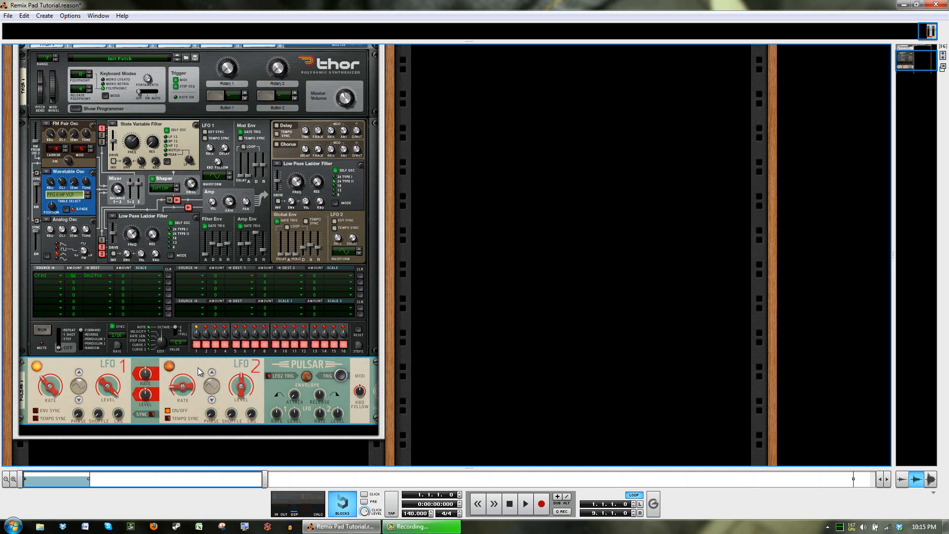
key(ctrl+d)
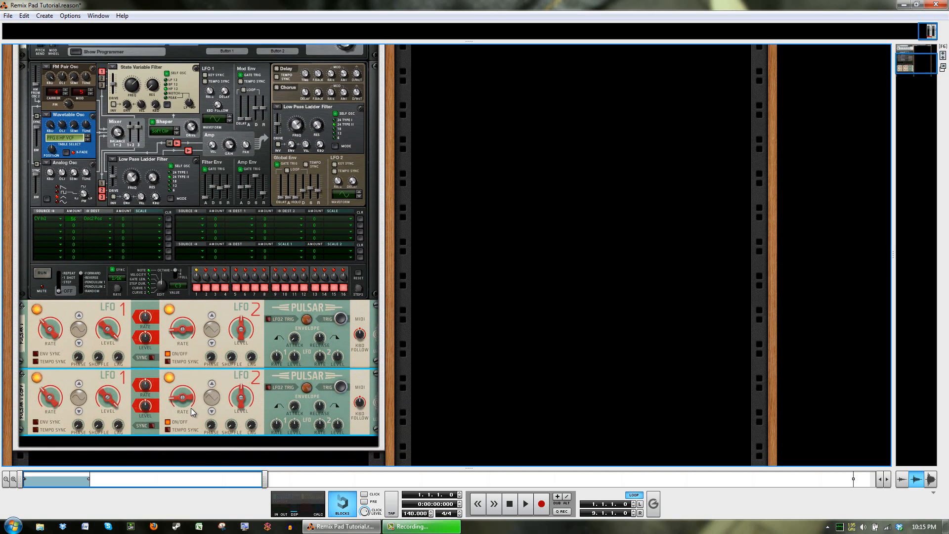
key(Tab)
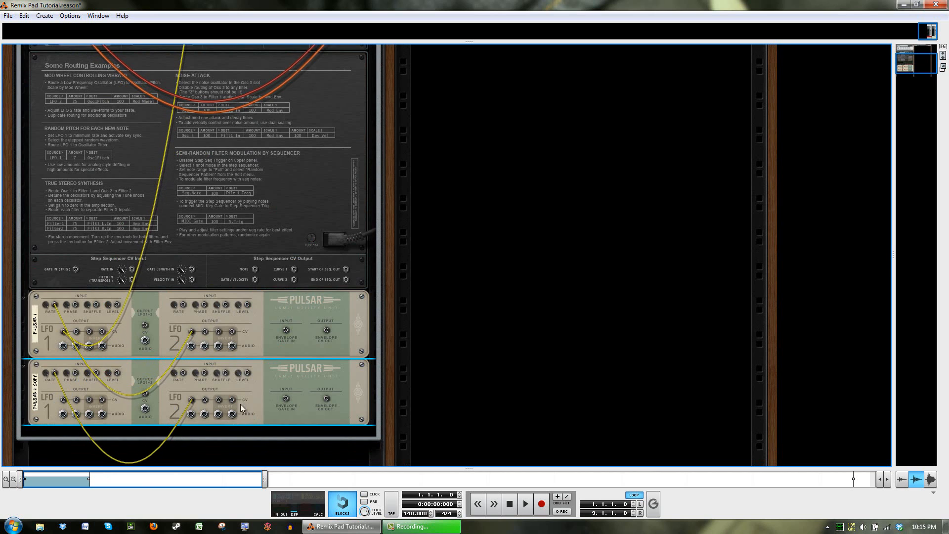
scroll(124, 373, up, 1)
key(Tab)
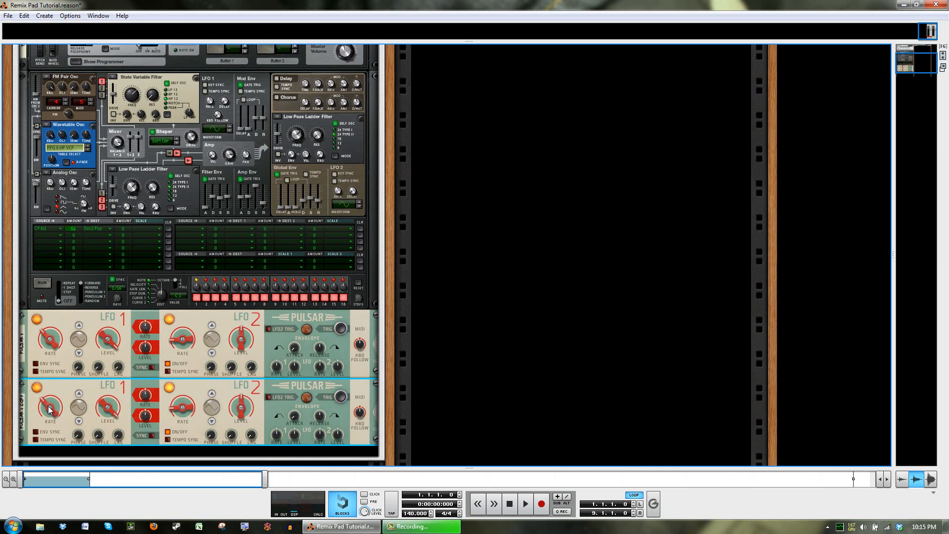
drag(48, 408, 53, 413)
On the rear of the rack, patch the Pulsar copy's LFO 1 CV output 1 into Thor's CV 2 modulation input
key(Tab)
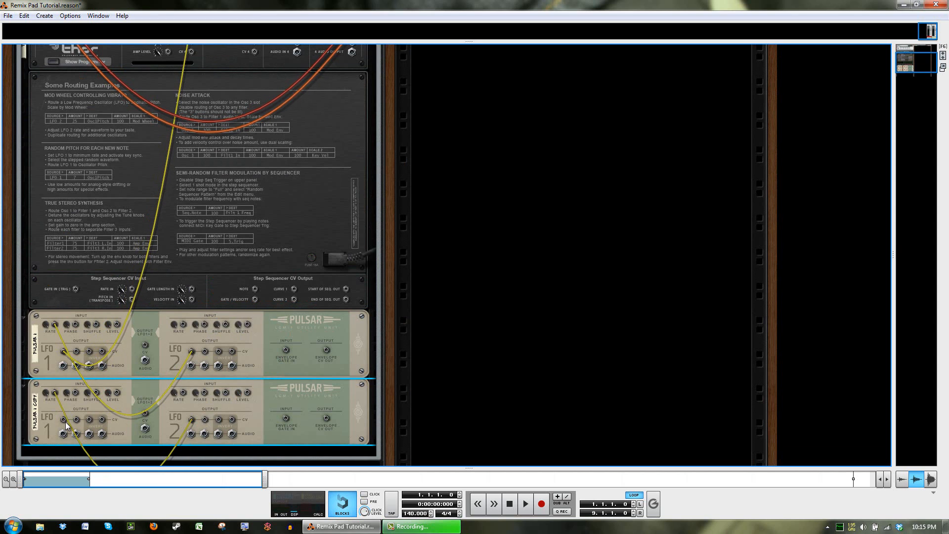
drag(64, 421, 190, 227)
scroll(195, 316, down, 5)
In the second row of Thor's modulation matrix, route CV In 2 to Amp Pan with a positive amount, and audition the panning
key(Tab)
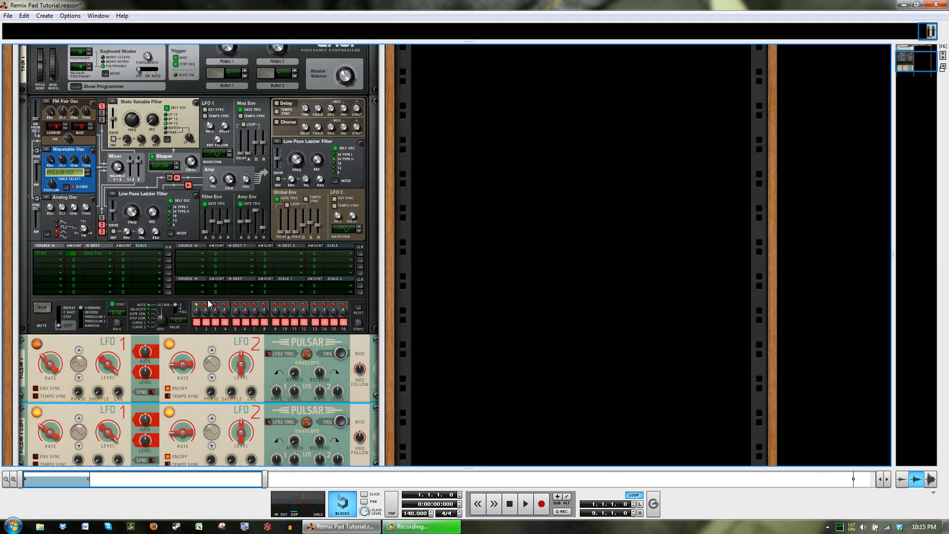
click(56, 259)
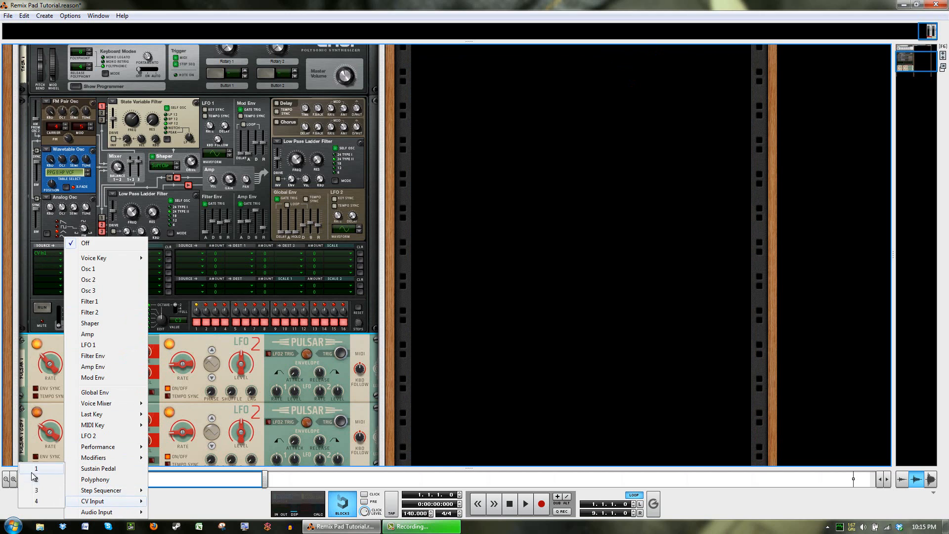
click(40, 477)
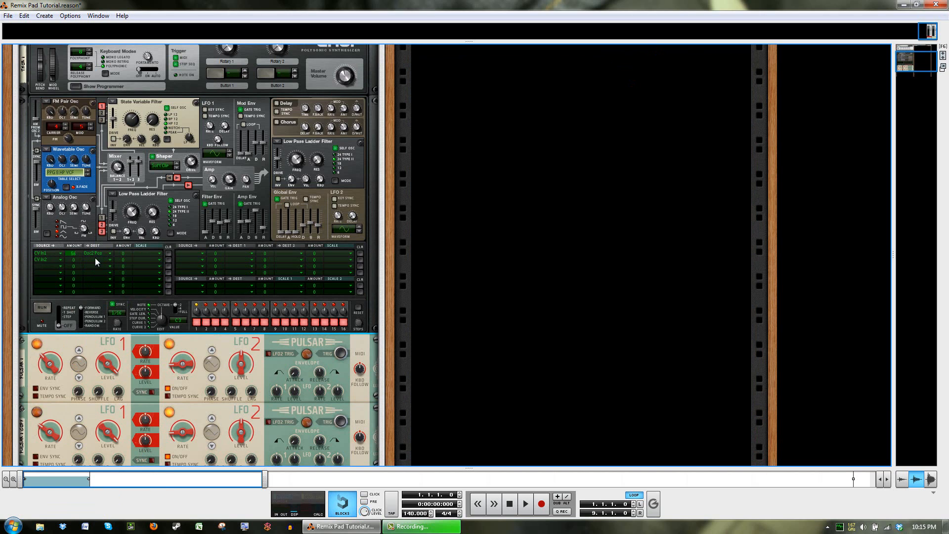
click(95, 258)
mouse_move(124, 350)
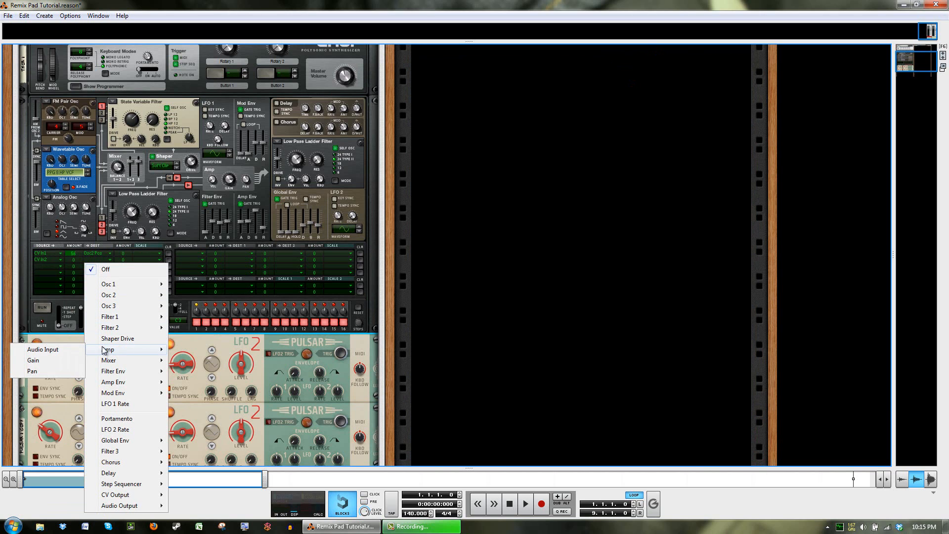
click(34, 371)
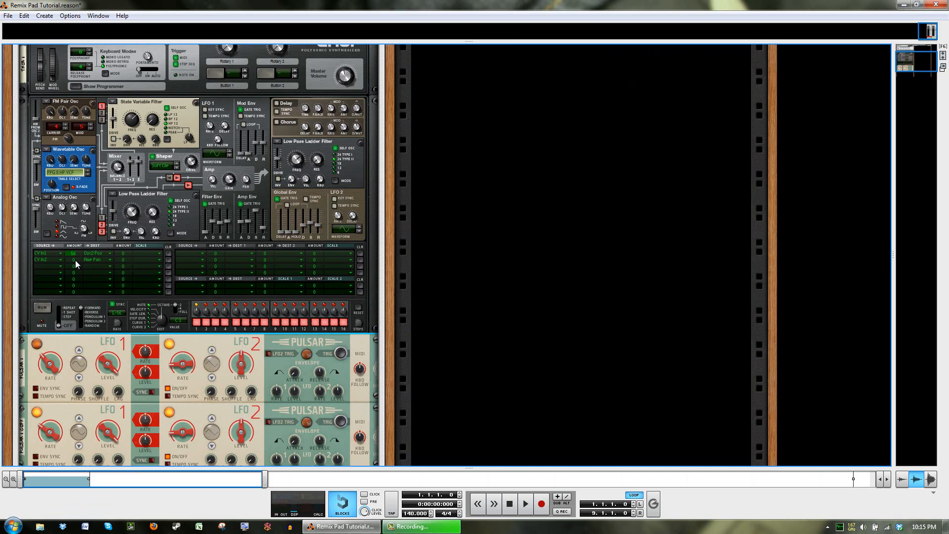
drag(75, 260, 85, 228)
click(525, 507)
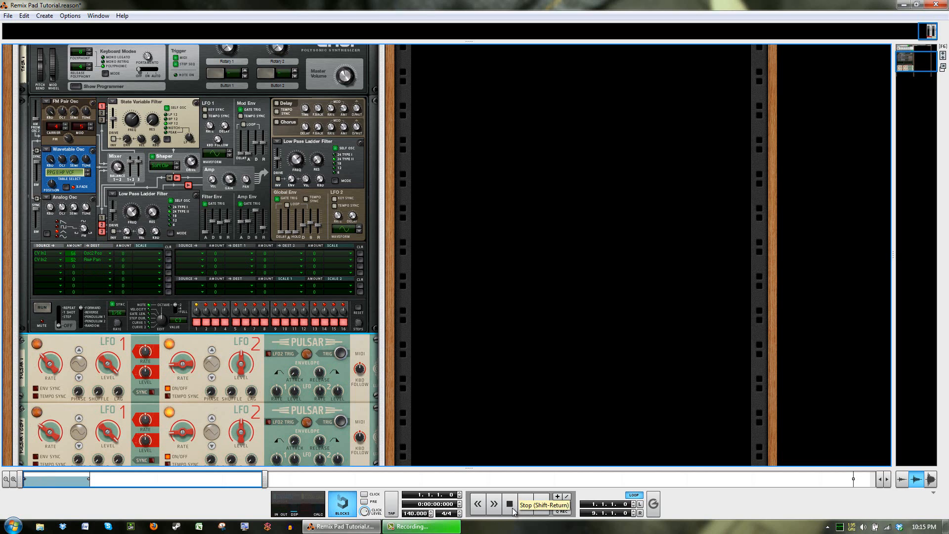
double_click(512, 508)
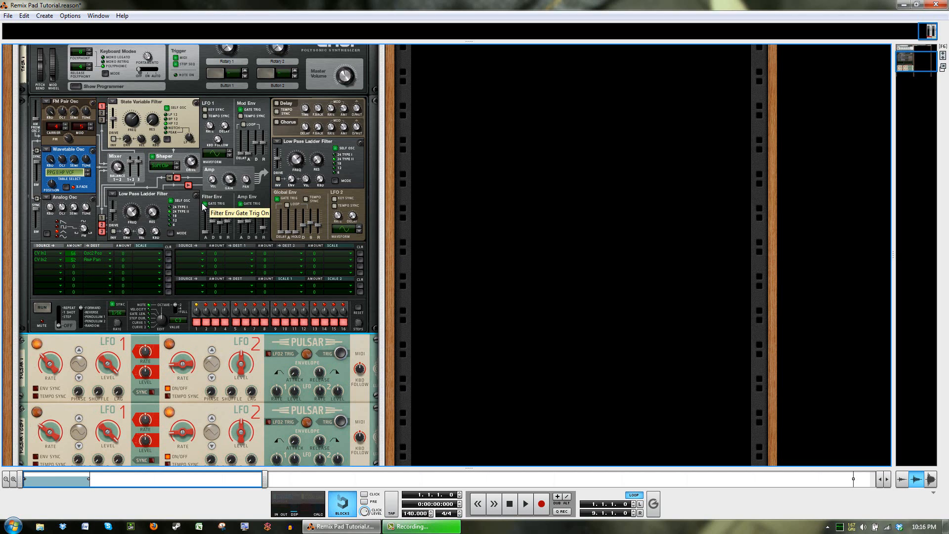
Add a third Pulsar Dual LFO at the end of the Combinator, below the Pulsar copy
scroll(301, 343, down, 3)
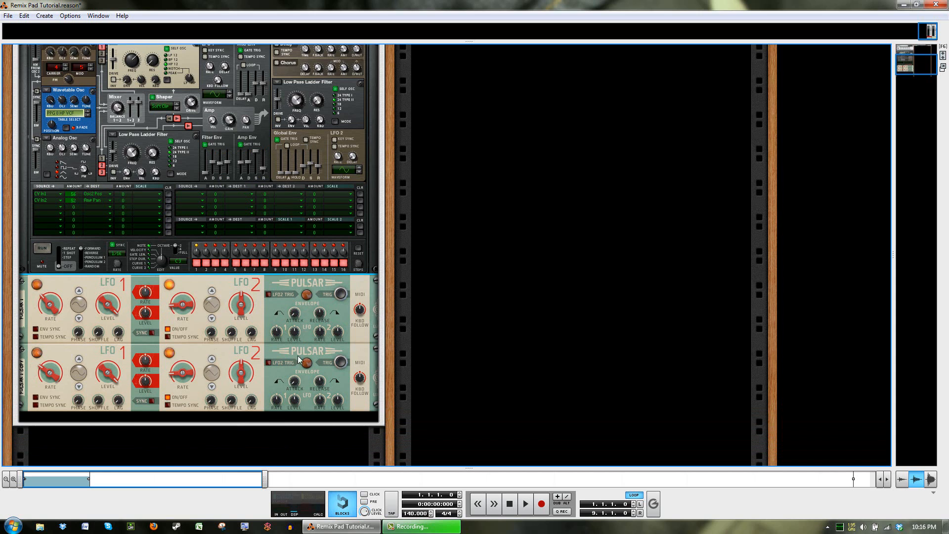
right_click(290, 410)
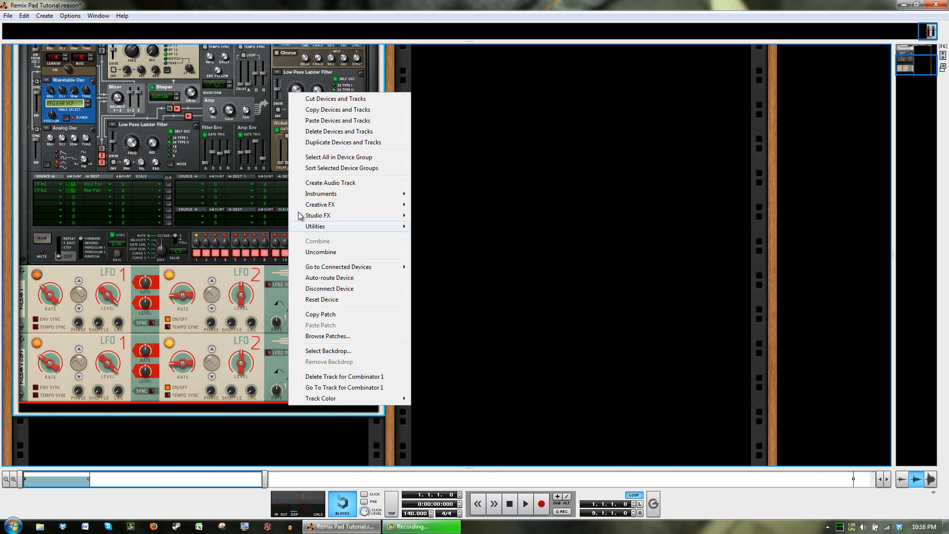
mouse_move(316, 226)
click(205, 354)
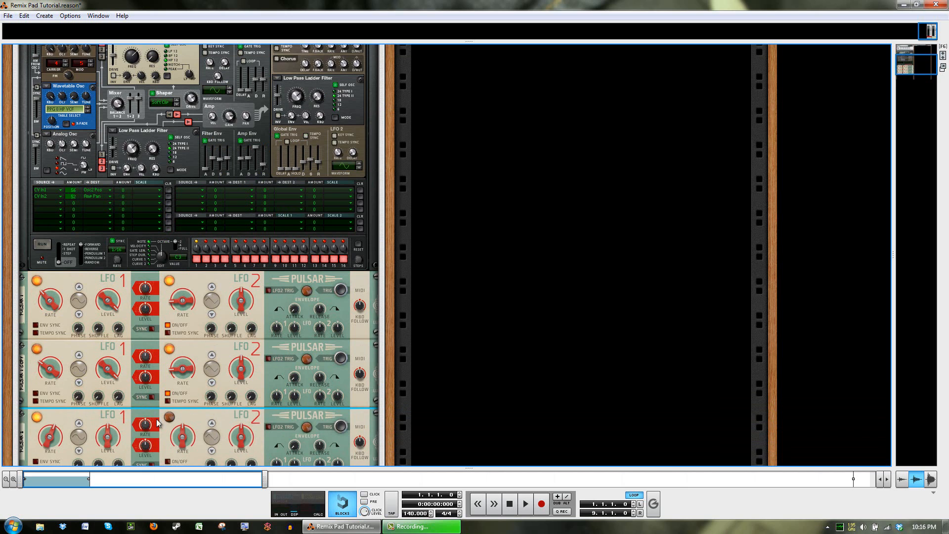
On the rear of the rack, patch the third Pulsar's LFO 1 CV output 1 into Thor's next free CV modulation input
scroll(270, 432, down, 1)
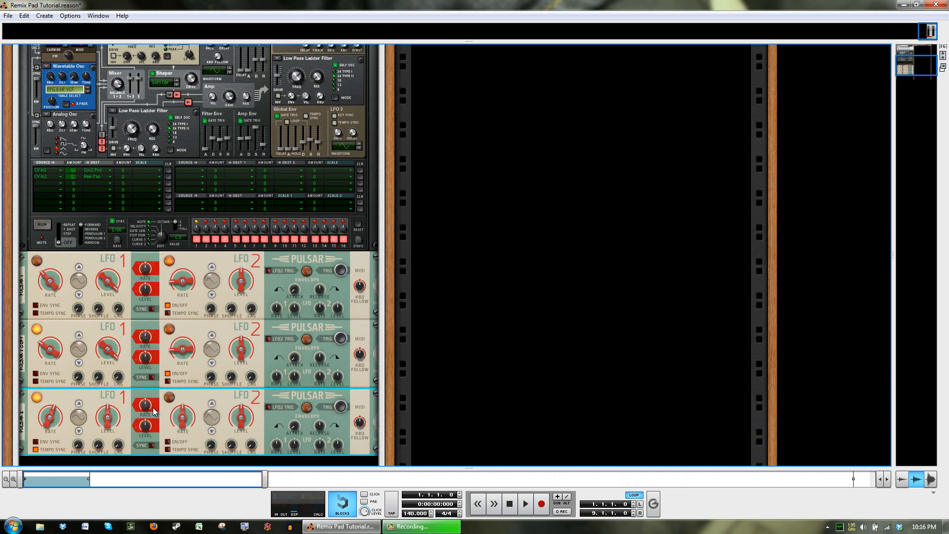
key(Tab)
key(Tab)
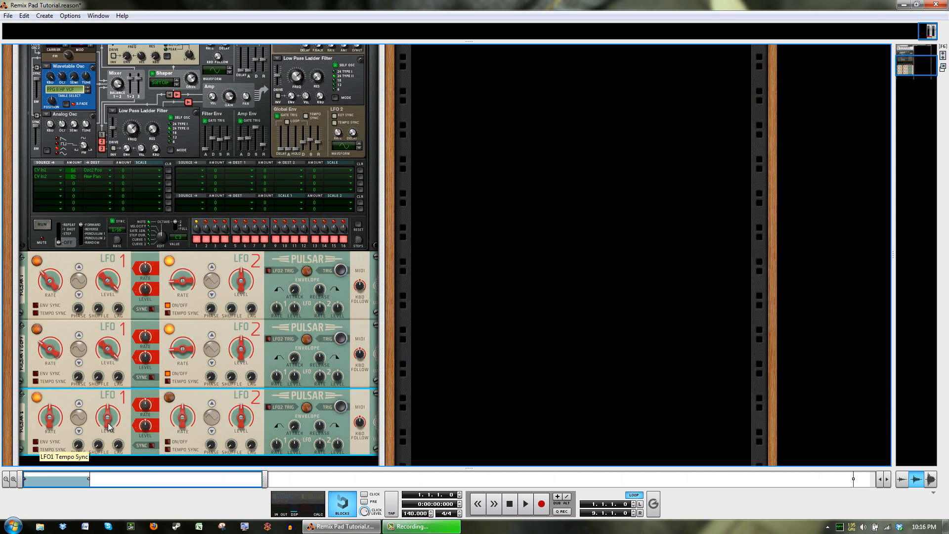
key(Tab)
drag(63, 429, 192, 369)
key(Tab)
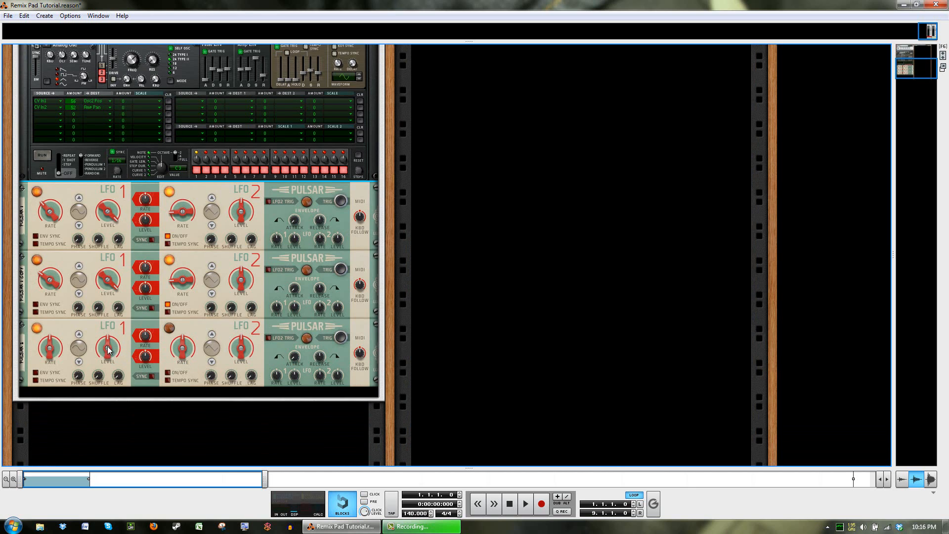
On the third Pulsar, turn on LFO 1's tempo sync and lower its rate, and switch on LFO 2 at 1.73 Hz
click(36, 380)
drag(50, 354, 57, 412)
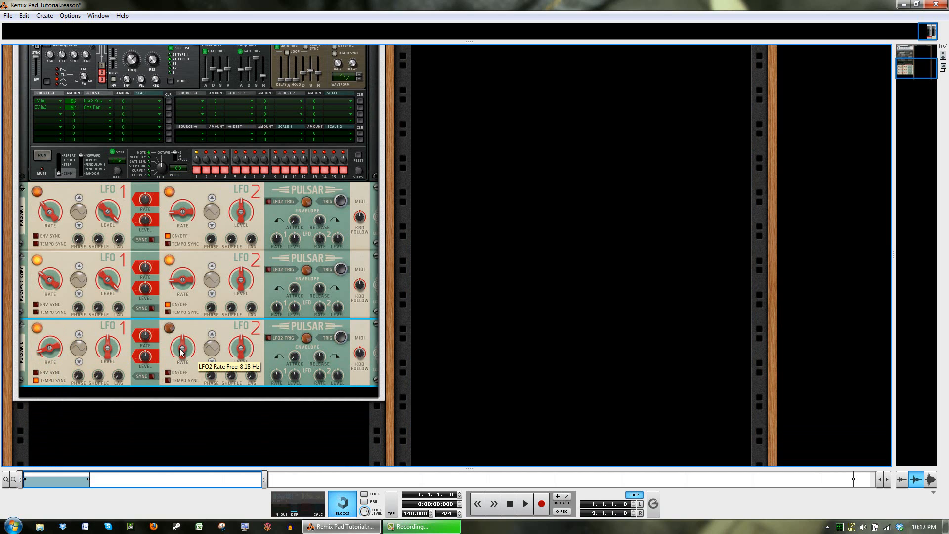
click(167, 373)
drag(183, 355, 185, 376)
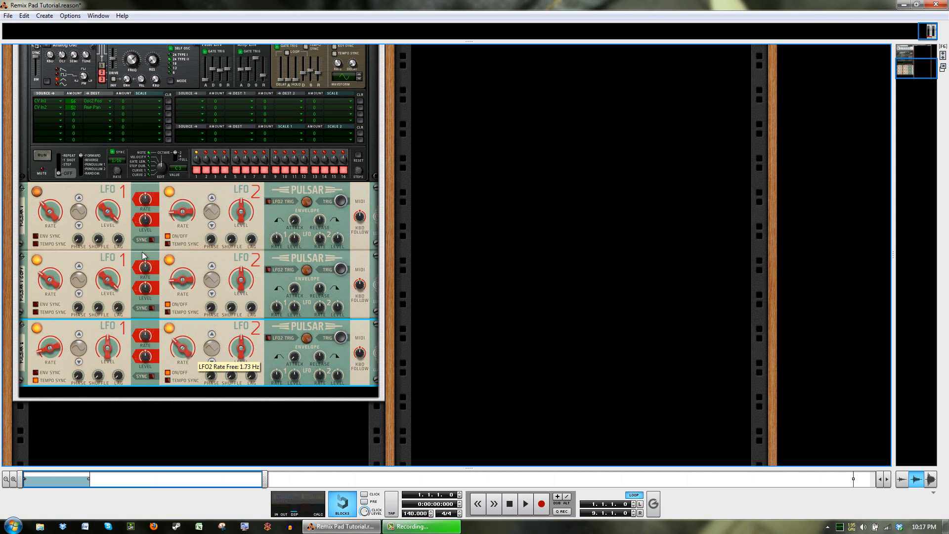
scroll(40, 136, up, 2)
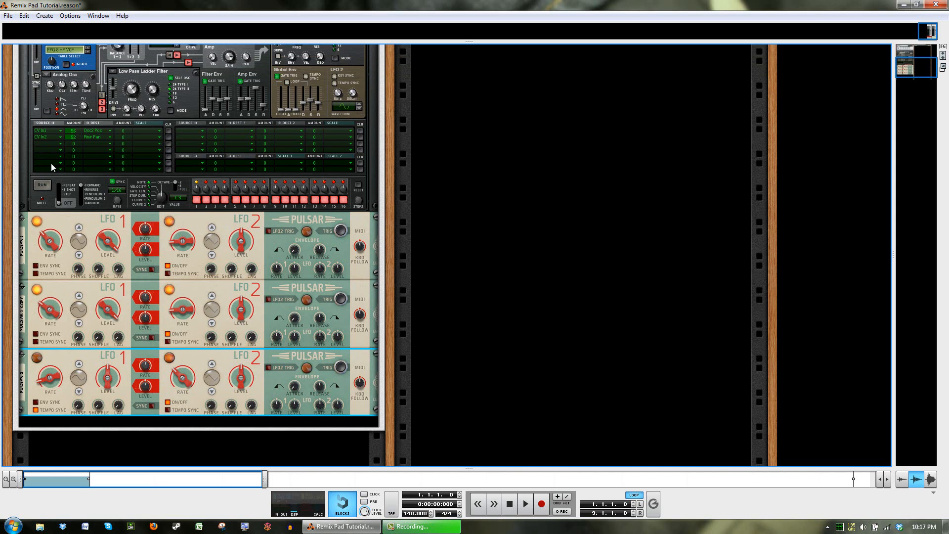
scroll(51, 163, up, 5)
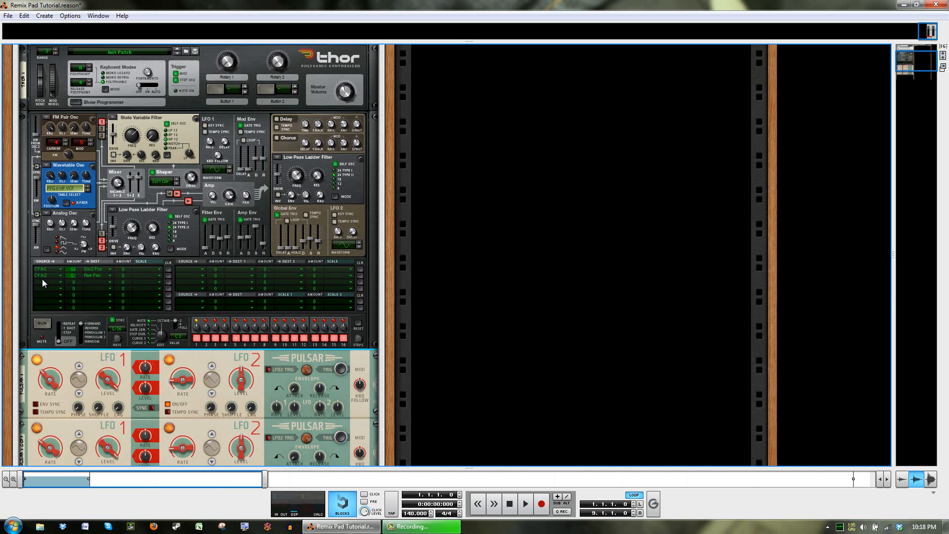
In the third row of Thor's modulation matrix, route CV In 3 to Filter 3 Frequency with a positive amount
click(48, 280)
mouse_move(101, 271)
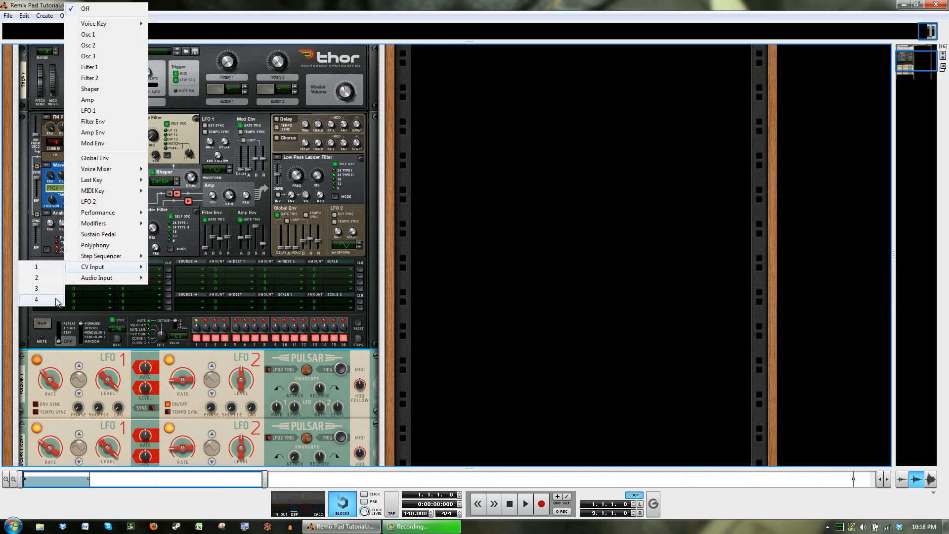
click(35, 288)
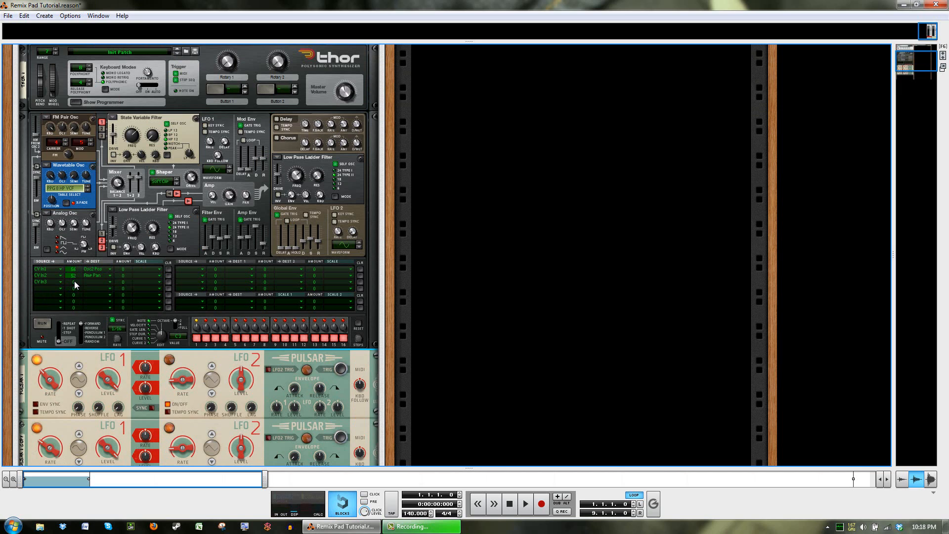
drag(100, 262, 113, 241)
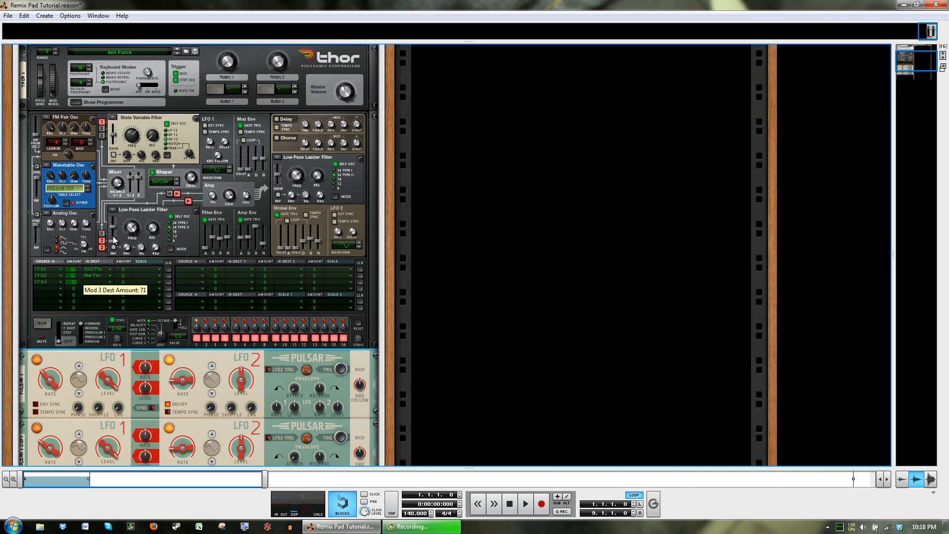
click(94, 281)
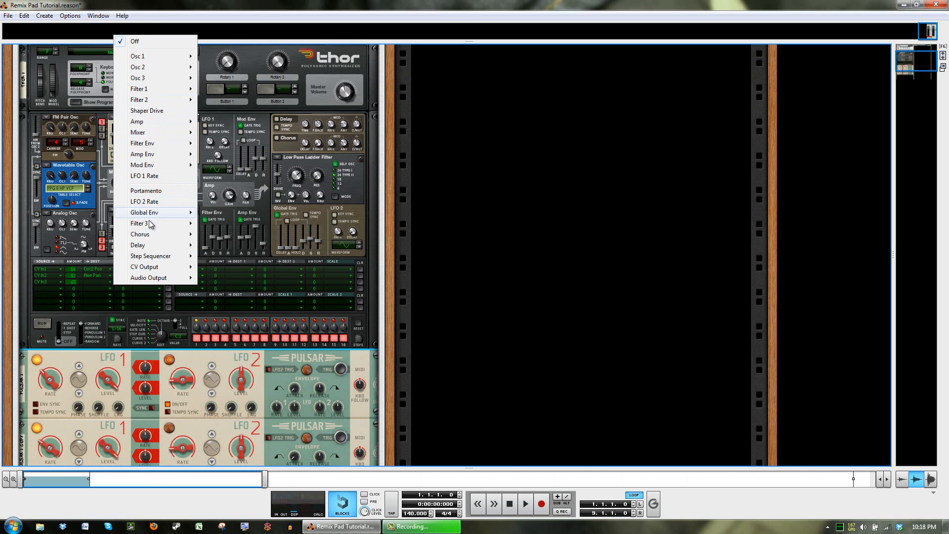
mouse_move(150, 224)
click(88, 245)
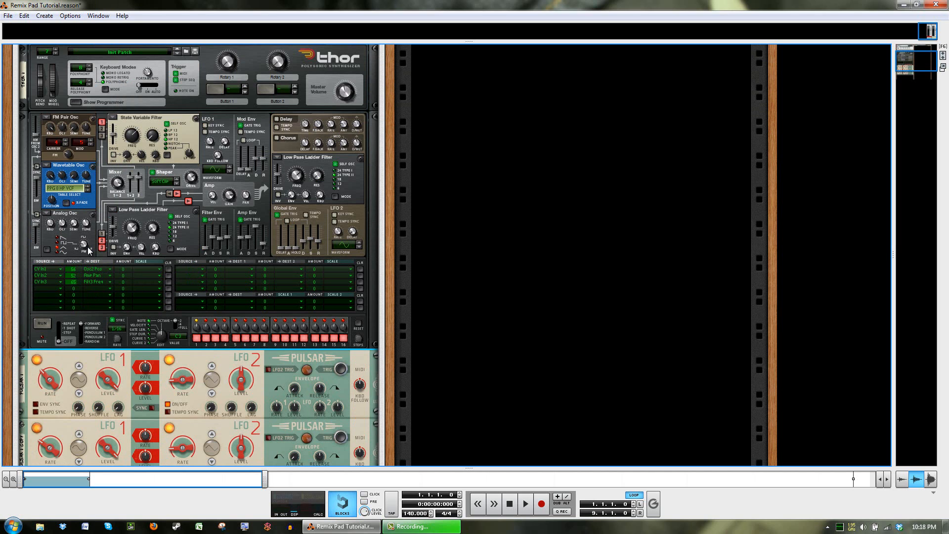
scroll(481, 284, down, 6)
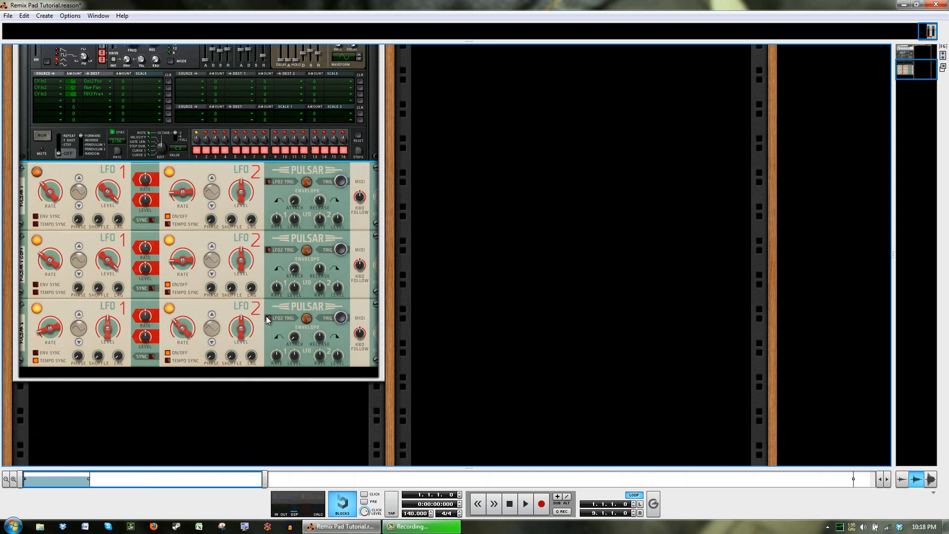
click(256, 303)
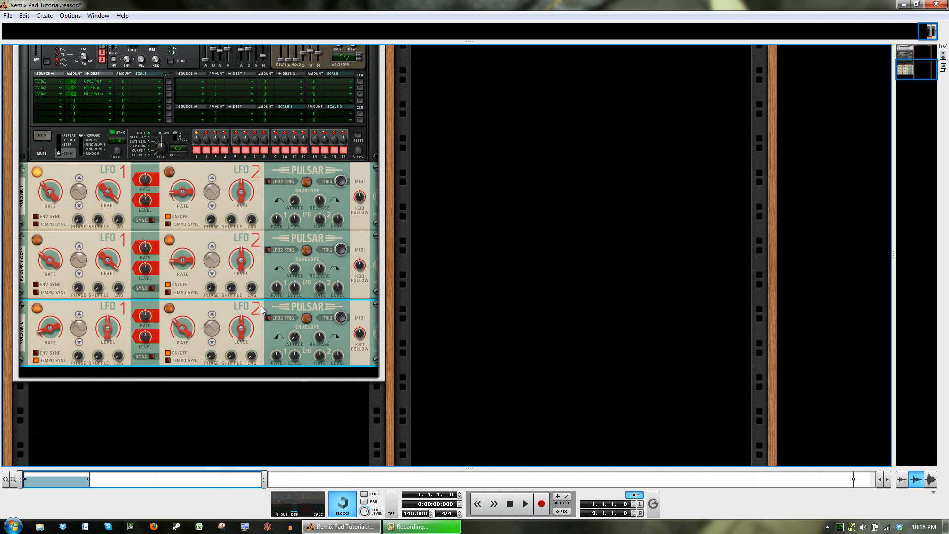
scroll(261, 306, up, 5)
scroll(262, 302, up, 2)
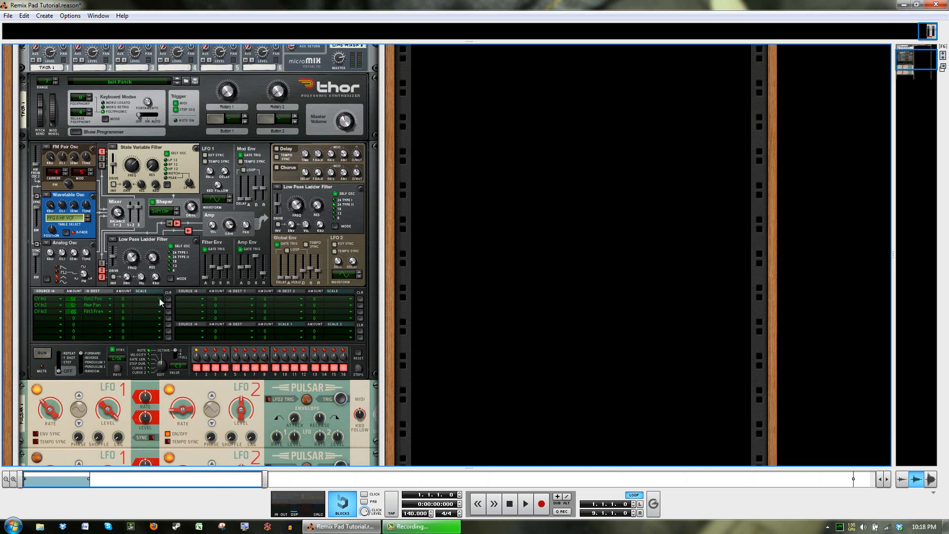
click(56, 316)
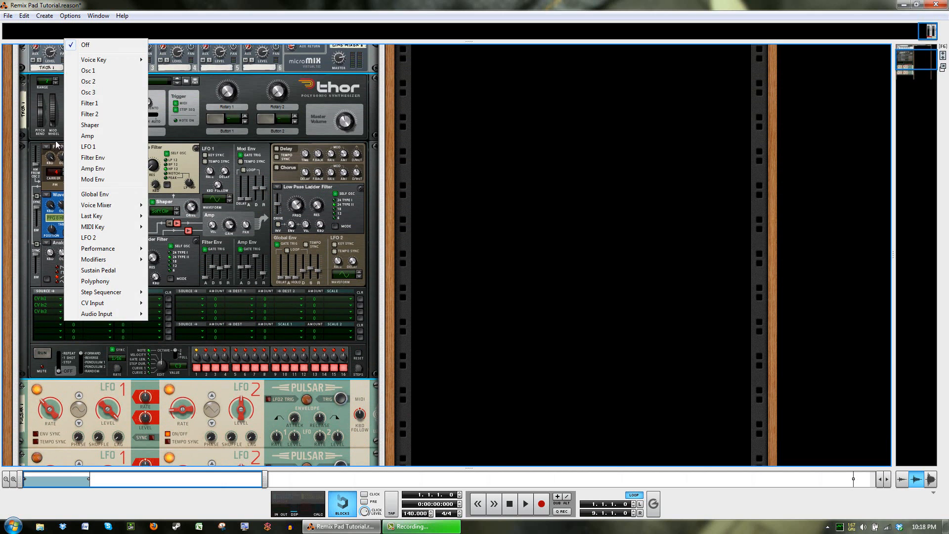
click(24, 118)
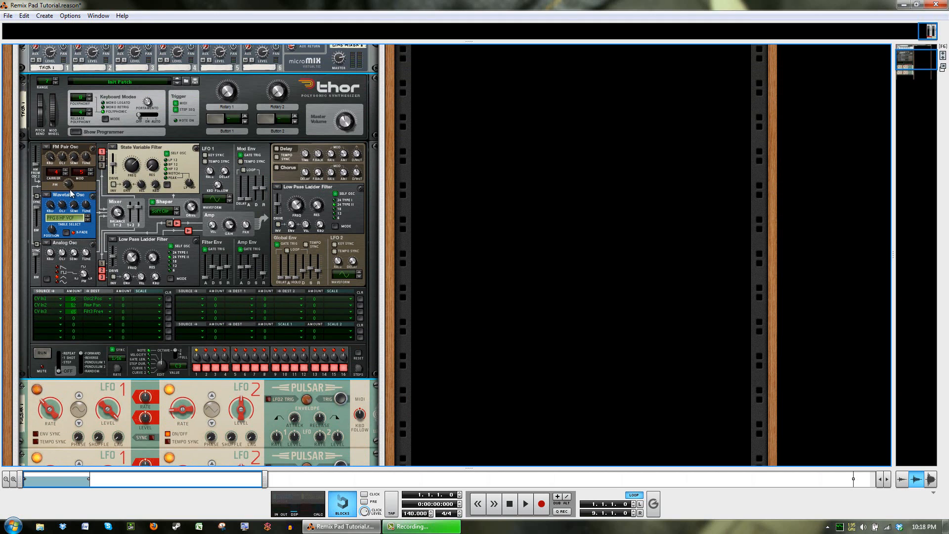
scroll(245, 216, down, 5)
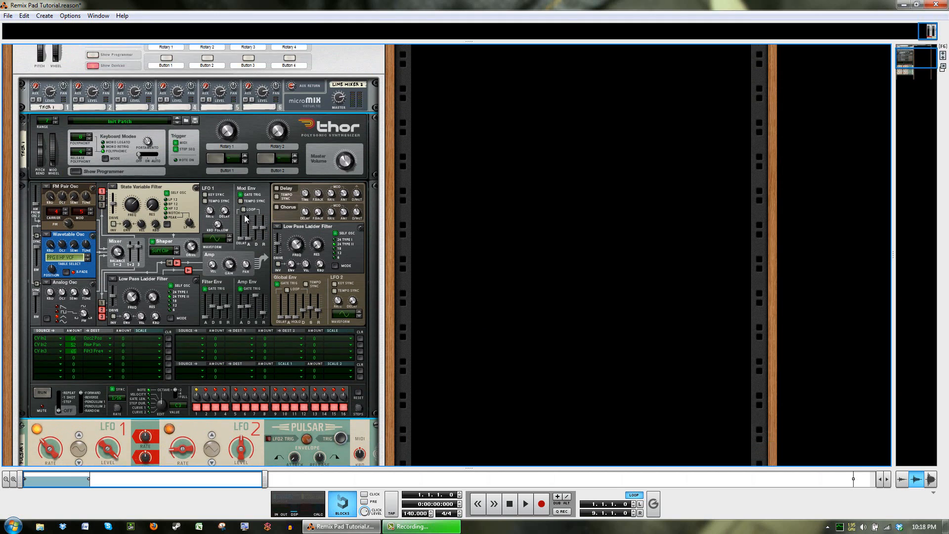
scroll(245, 215, up, 5)
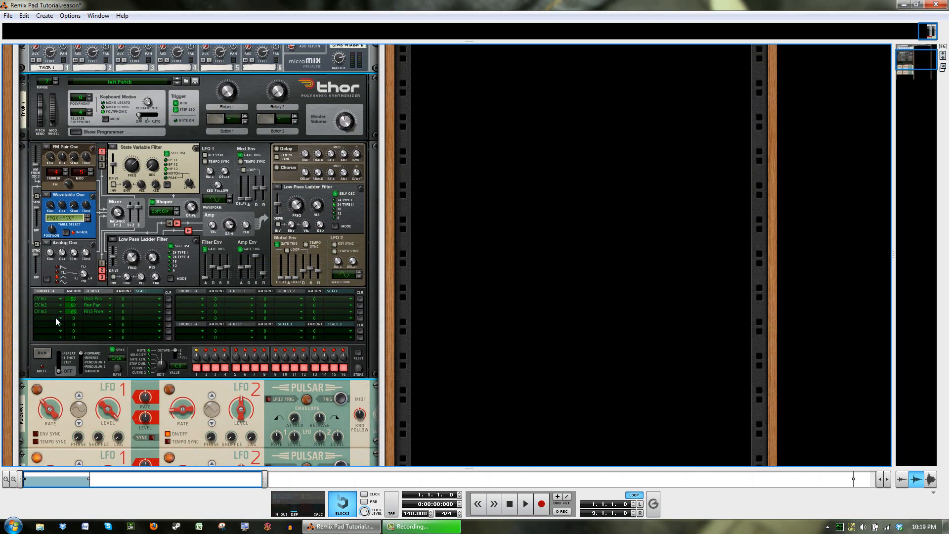
Set CV In 4 as the source for the fourth, fifth and sixth rows of Thor's modulation matrix
click(57, 317)
mouse_move(90, 305)
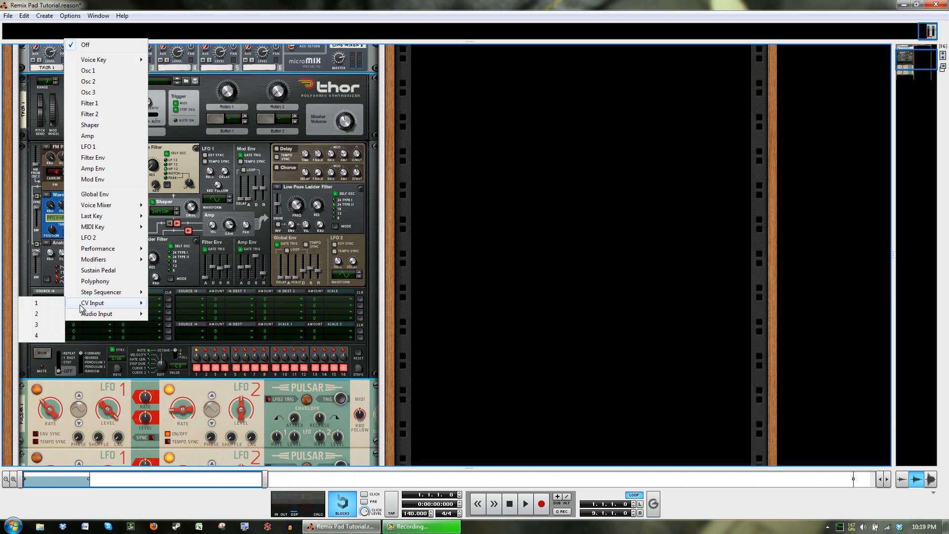
click(46, 334)
click(54, 324)
mouse_move(90, 322)
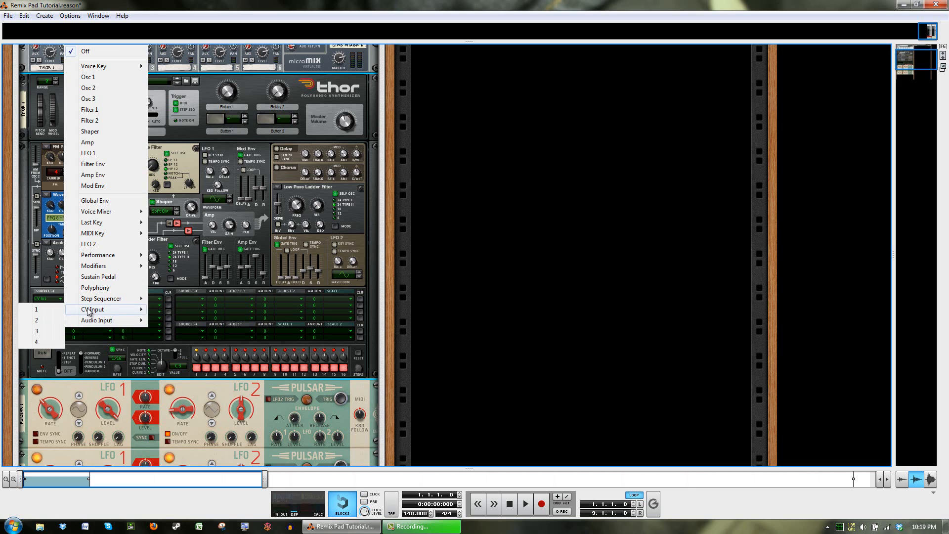
click(50, 337)
click(53, 331)
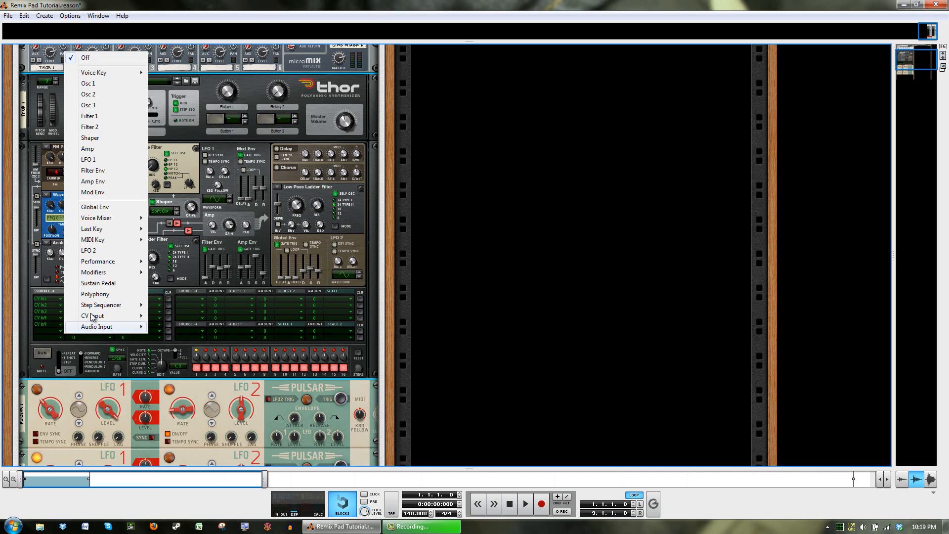
click(46, 349)
Set the destinations of the three CV In 4 rows to Osc 1 Pitch, Osc 2 Pitch and Osc 3 Pitch
click(101, 317)
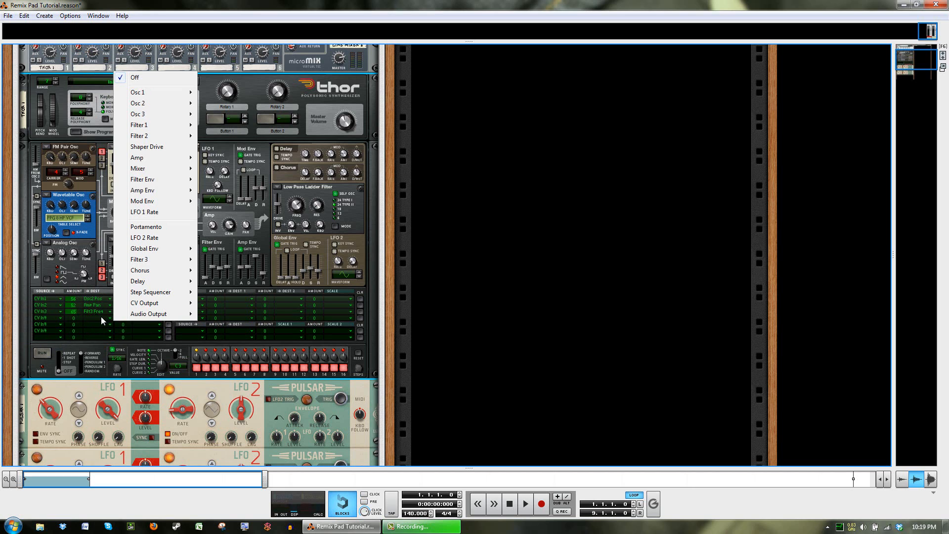
mouse_move(149, 90)
click(94, 88)
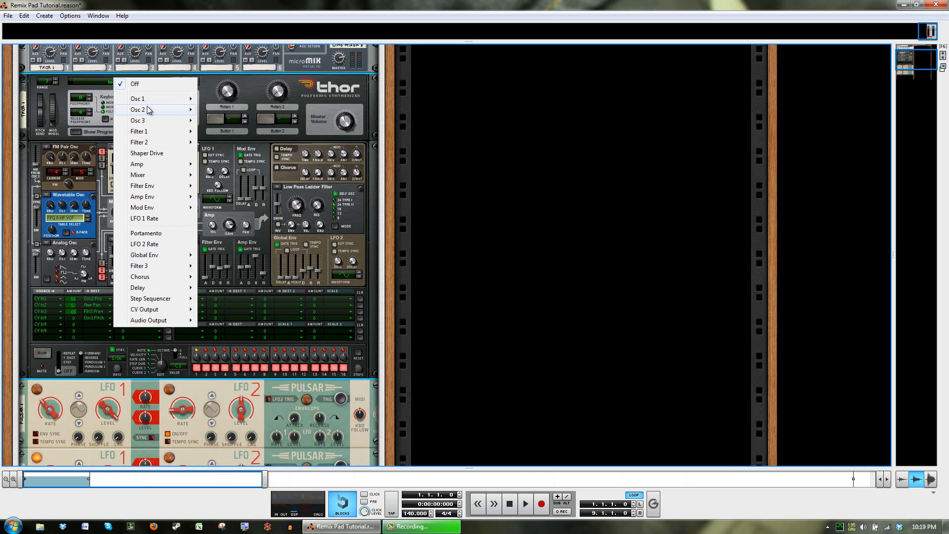
mouse_move(147, 105)
click(88, 109)
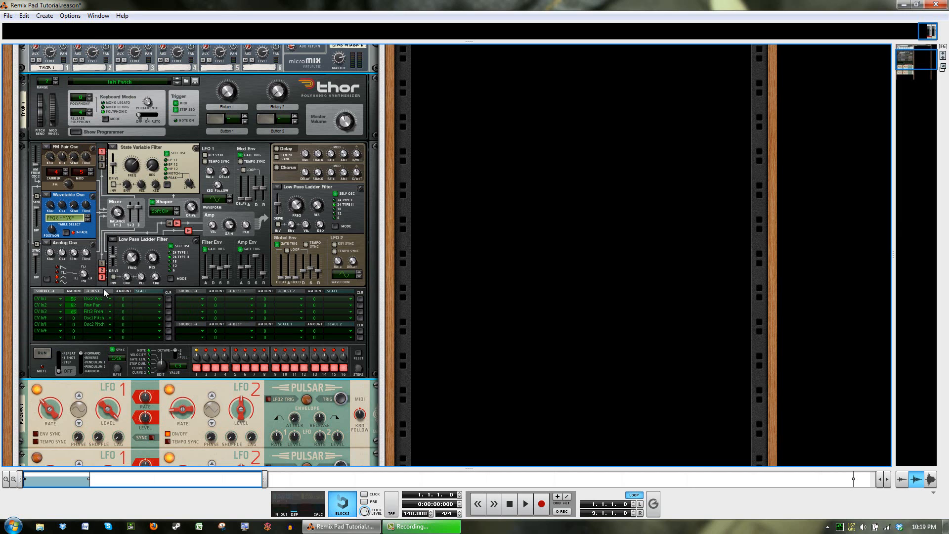
click(99, 330)
mouse_move(138, 127)
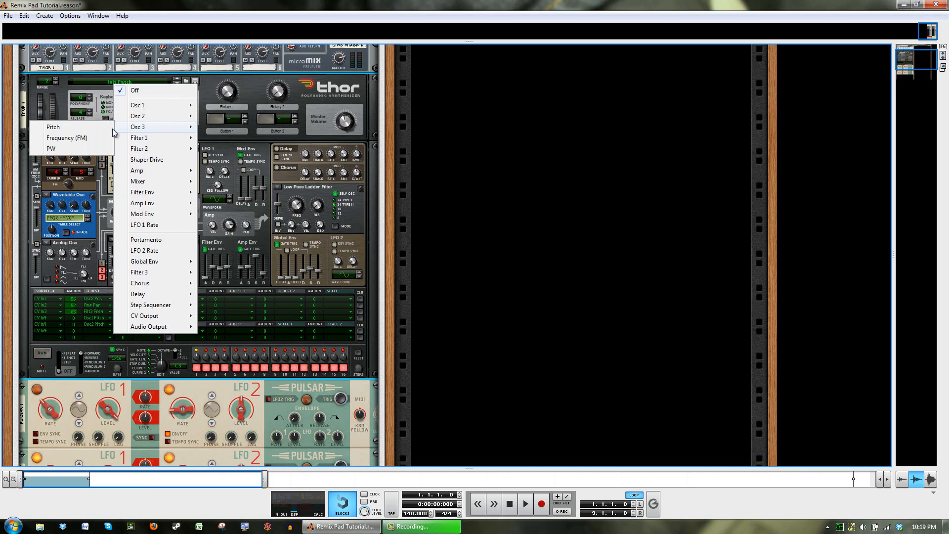
click(101, 128)
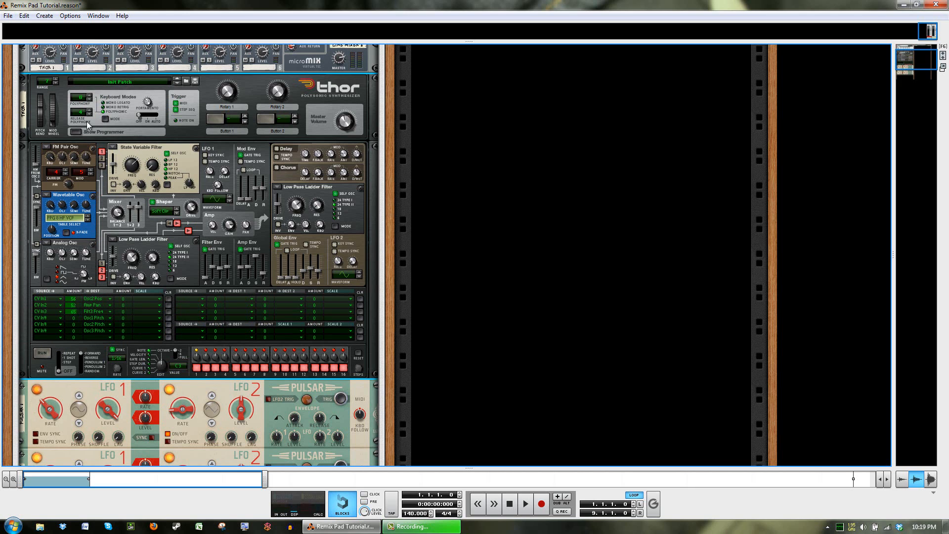
Give the three oscillator pitch routings small positive amounts, with 9 for Osc 2 and 13 for Osc 3
scroll(232, 200, up, 3)
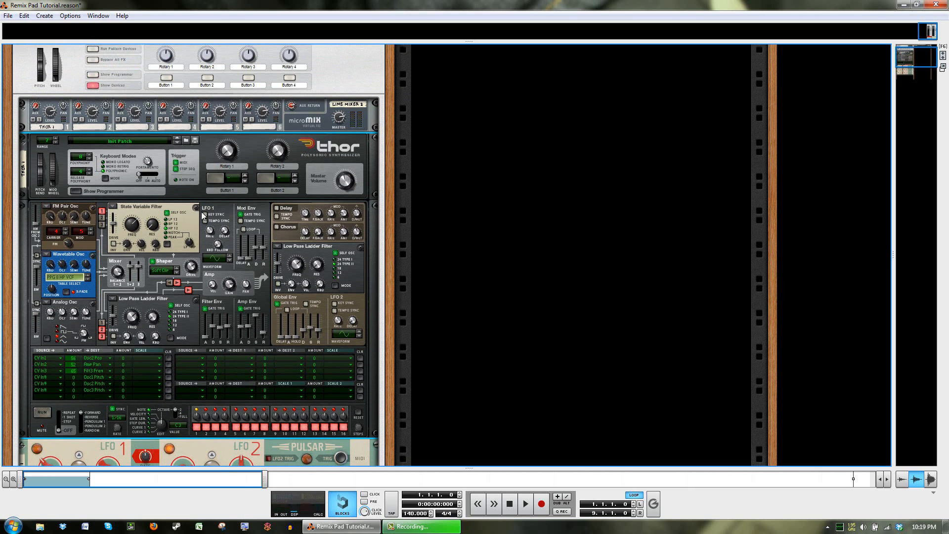
scroll(179, 296, down, 2)
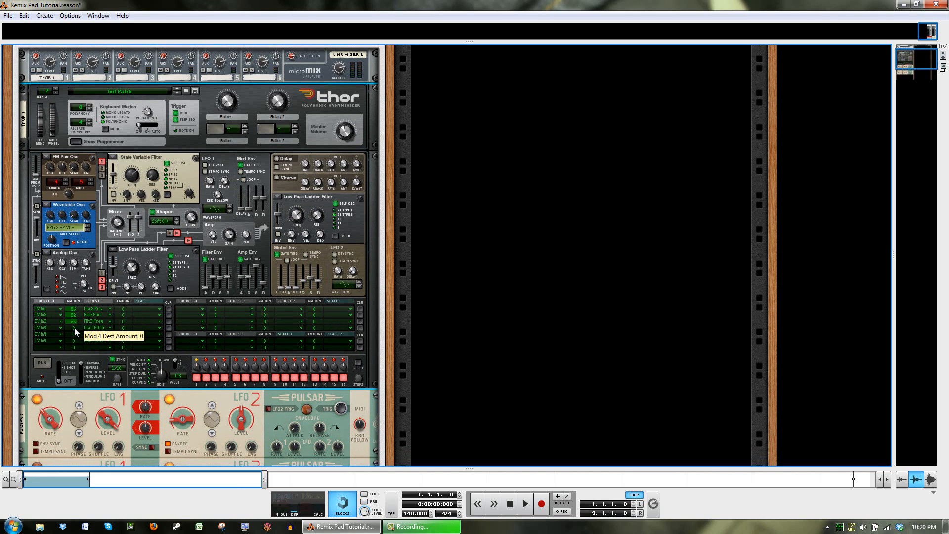
mouse_move(74, 329)
mouse_down()
mouse_move(99, 318)
mouse_move(87, 324)
mouse_up()
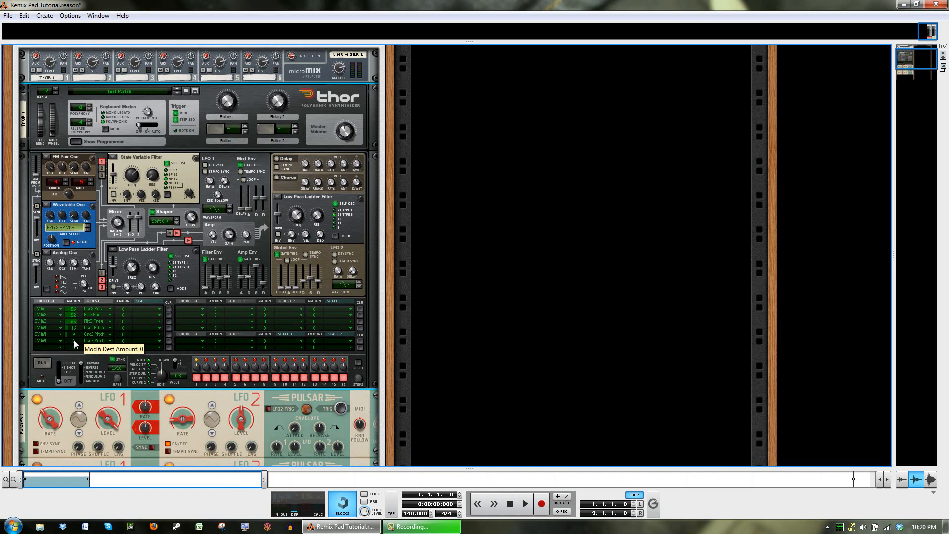
drag(73, 339, 94, 332)
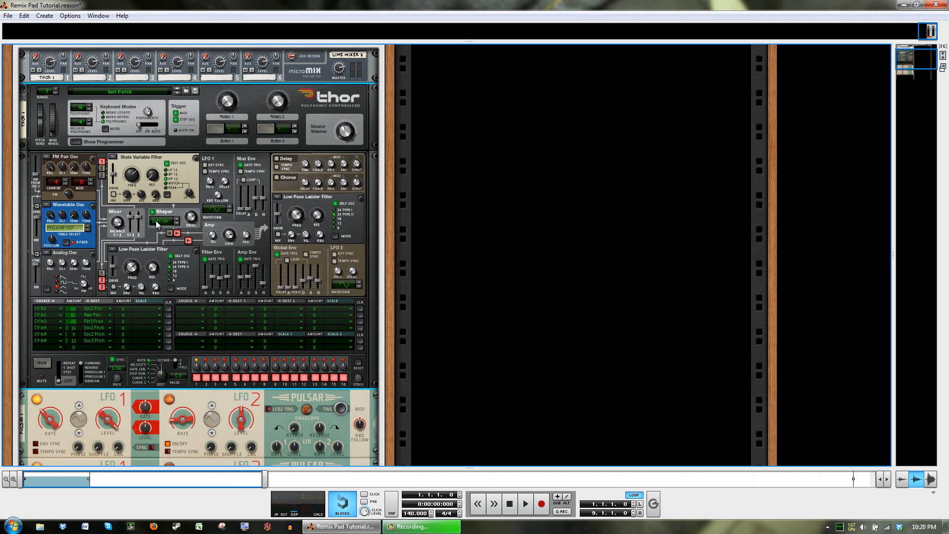
Review Thor's modulation routings and the settings of the three Pulsar LFOs below it
scroll(144, 275, down, 5)
scroll(145, 277, down, 2)
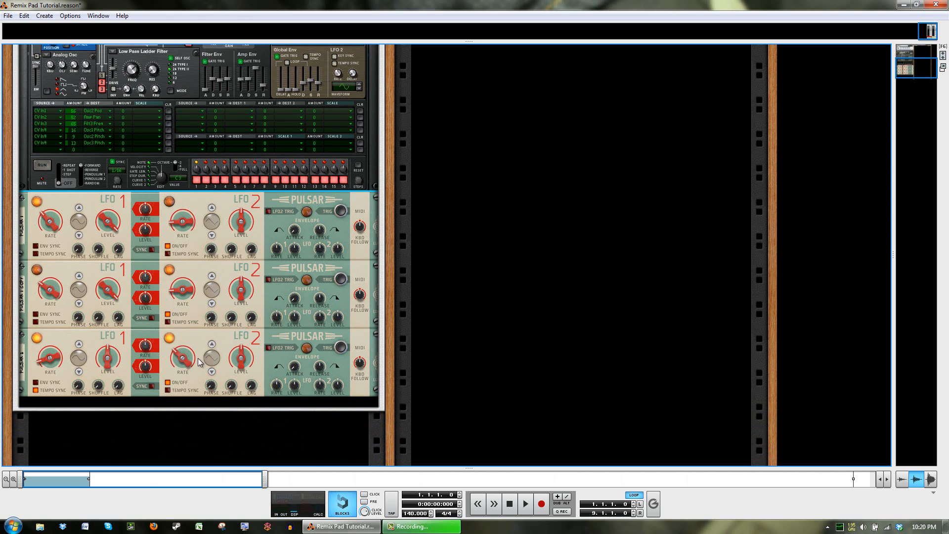
scroll(157, 346, up, 4)
scroll(157, 346, up, 5)
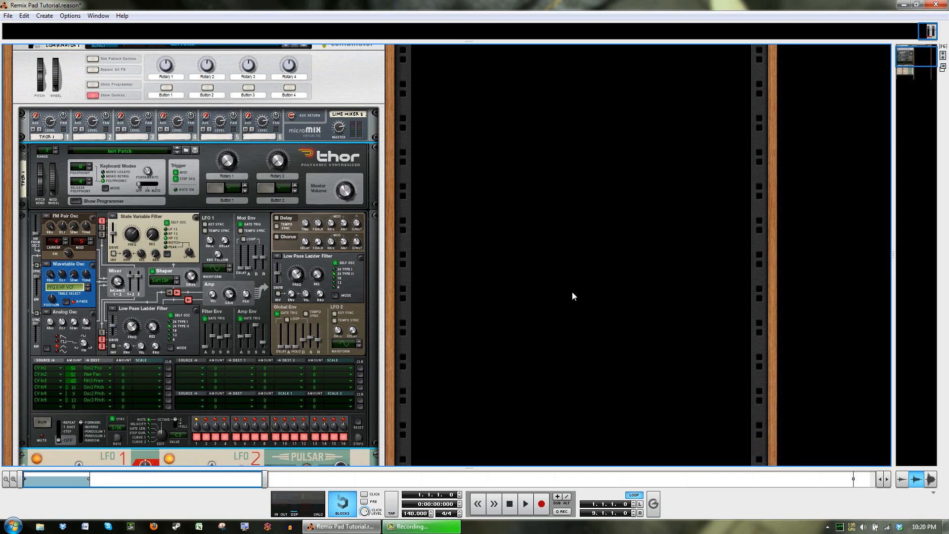
key(space)
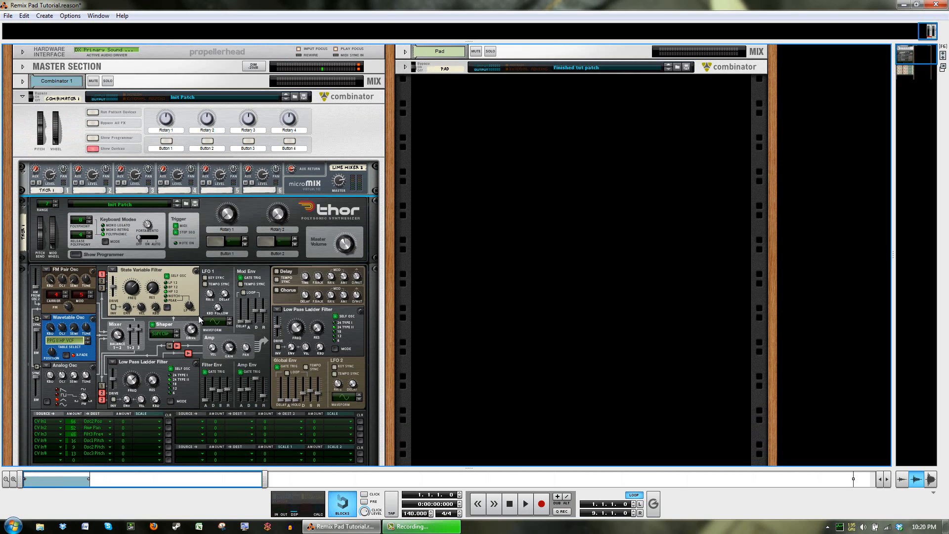
scroll(219, 383, down, 10)
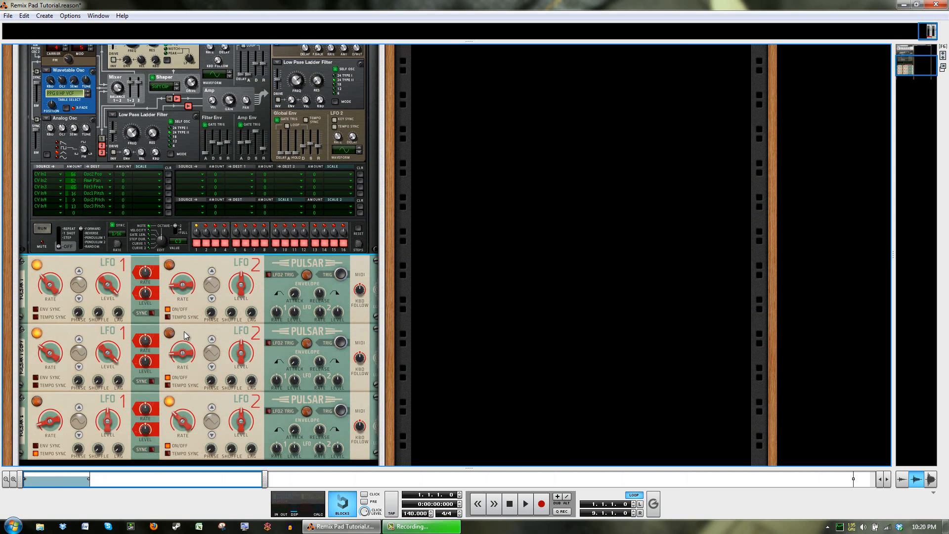
scroll(150, 363, up, 10)
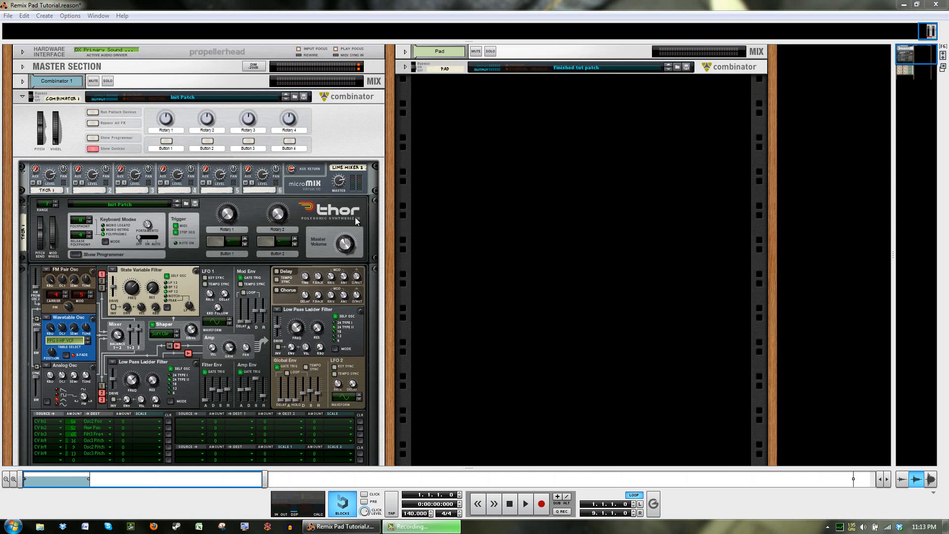
Add an MClass Equalizer after Thor inside the Combinator
right_click(342, 219)
mouse_move(380, 322)
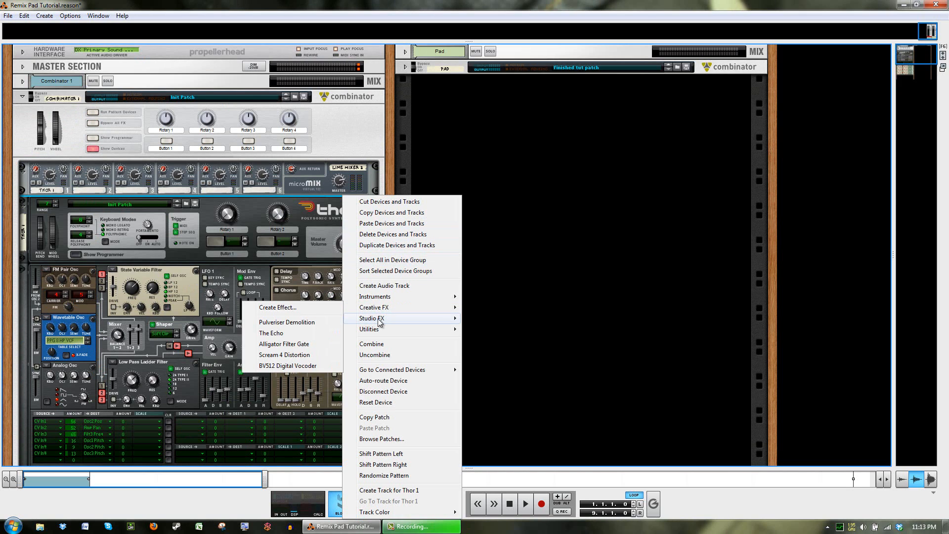
click(276, 168)
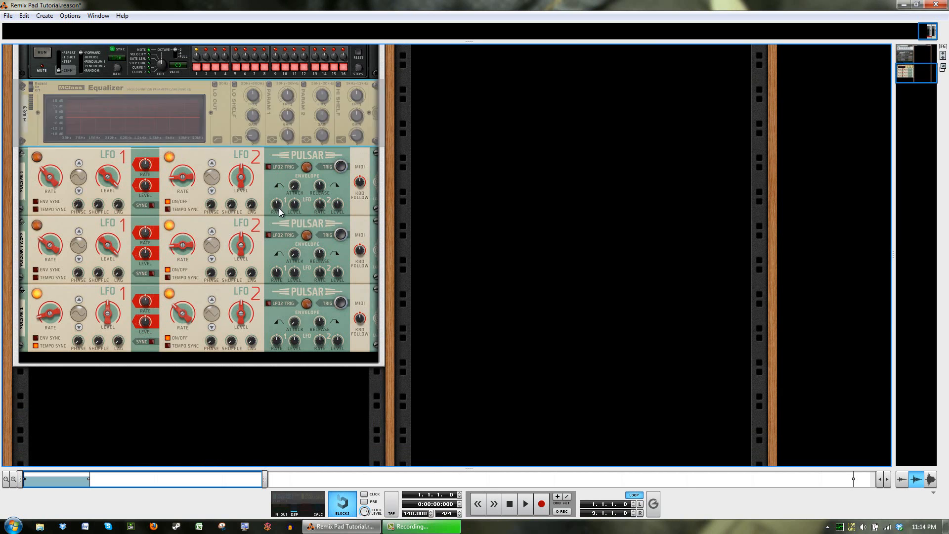
scroll(248, 236, up, 5)
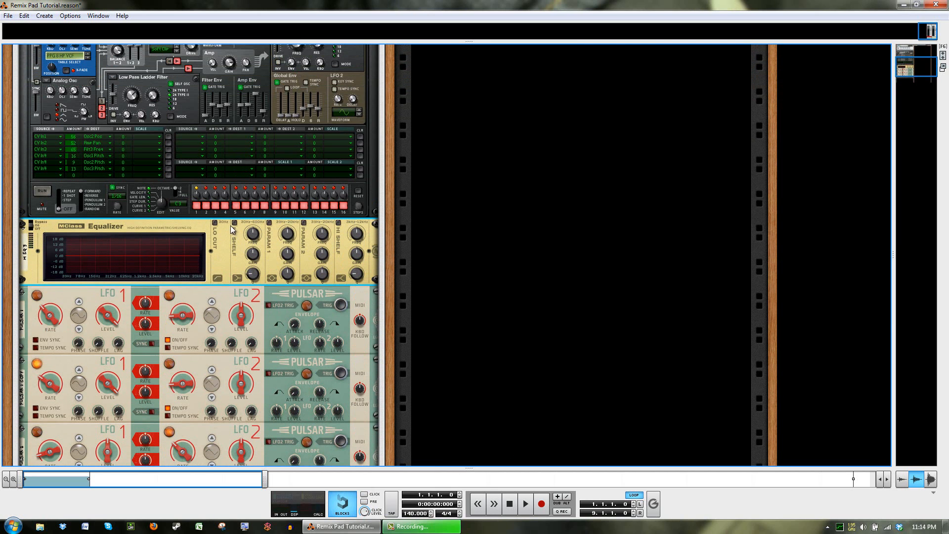
Enable the equalizer's low shelf and Param 1 bands, rolling off the lows with a raised shelf Q and a broad low-frequency Param 1 cut
click(233, 222)
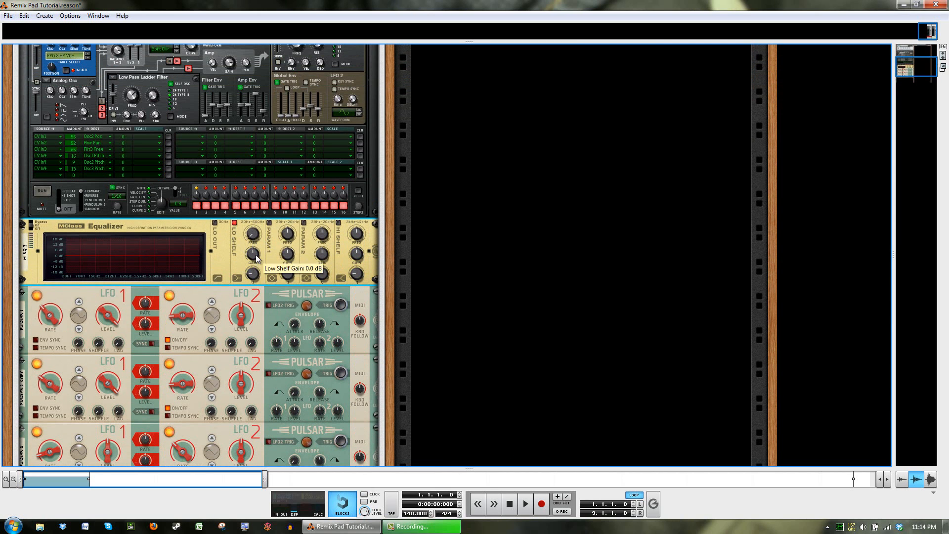
mouse_move(255, 255)
mouse_down()
mouse_move(257, 285)
mouse_move(265, 252)
mouse_up()
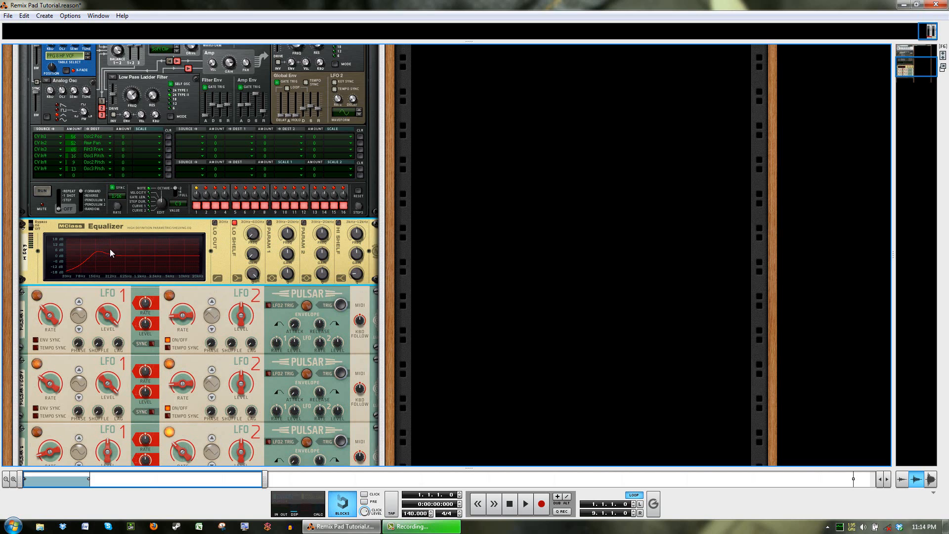
click(270, 223)
mouse_move(289, 239)
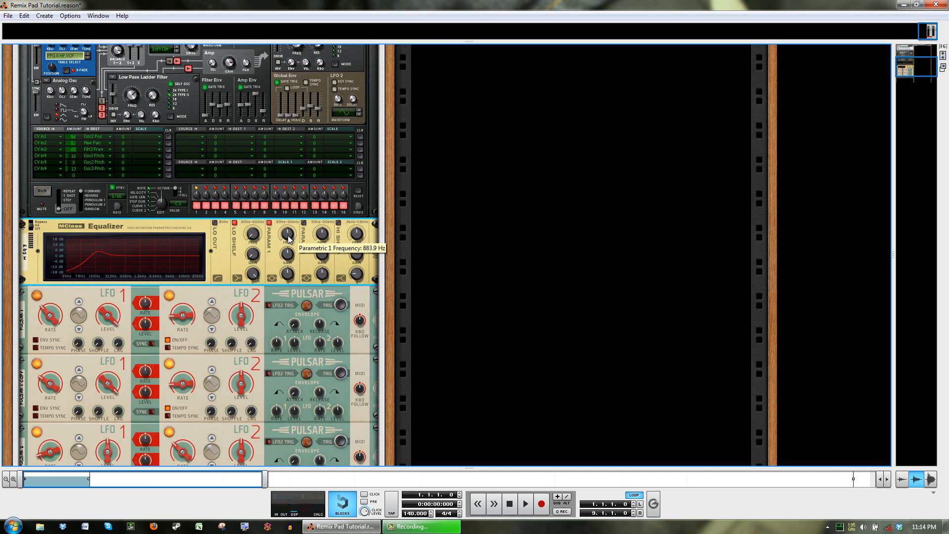
drag(288, 239, 289, 248)
mouse_move(290, 258)
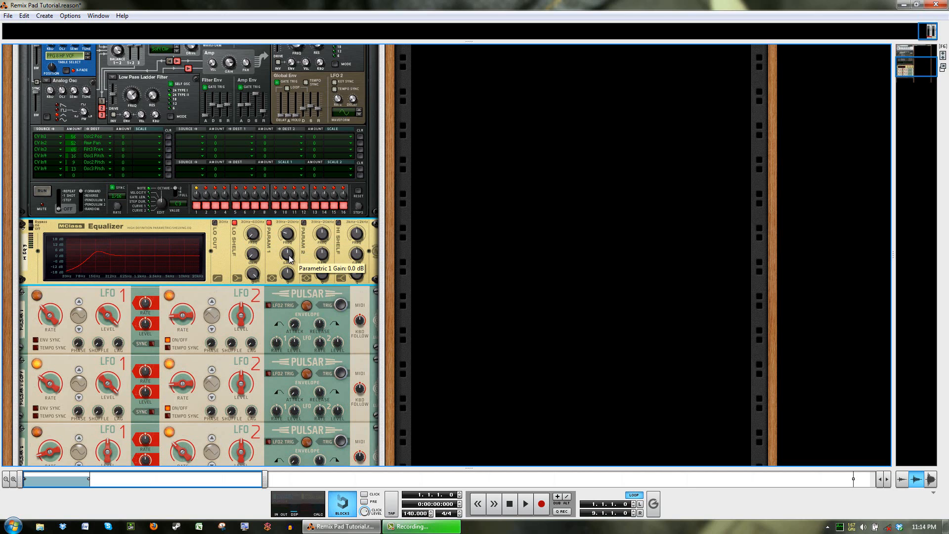
drag(290, 259, 286, 286)
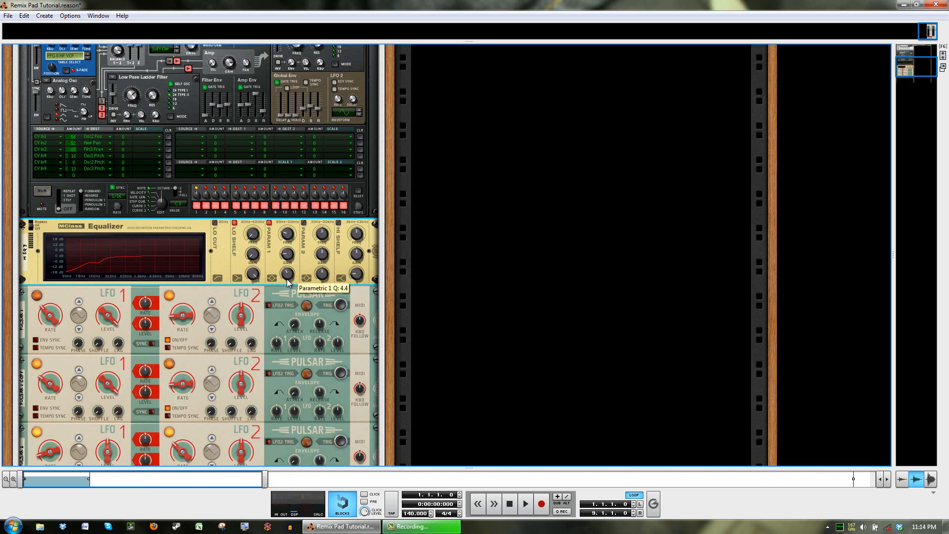
drag(287, 279, 285, 285)
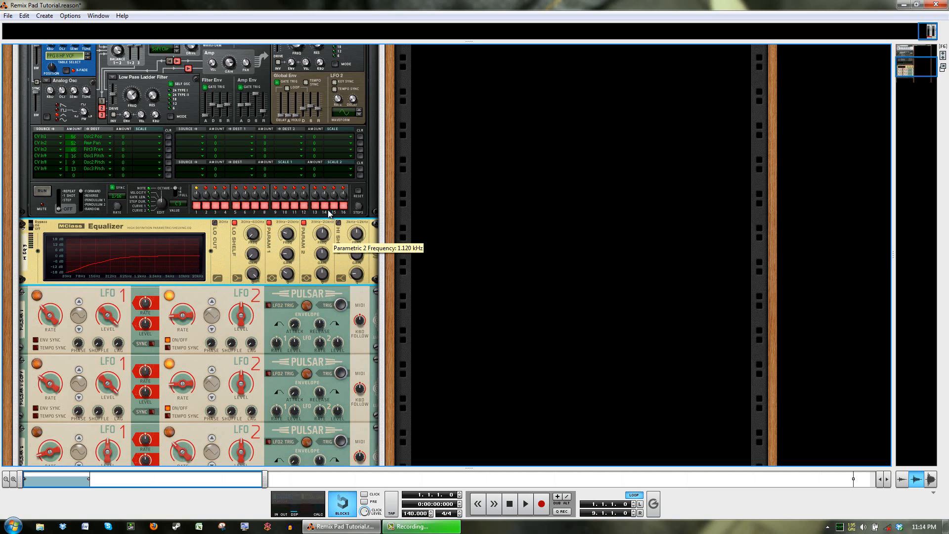
Raise the equalizer's Param 2 frequency into the highs, cut its gain to about -11.7 dB and narrow the dip with a higher Q
drag(329, 212, 344, 176)
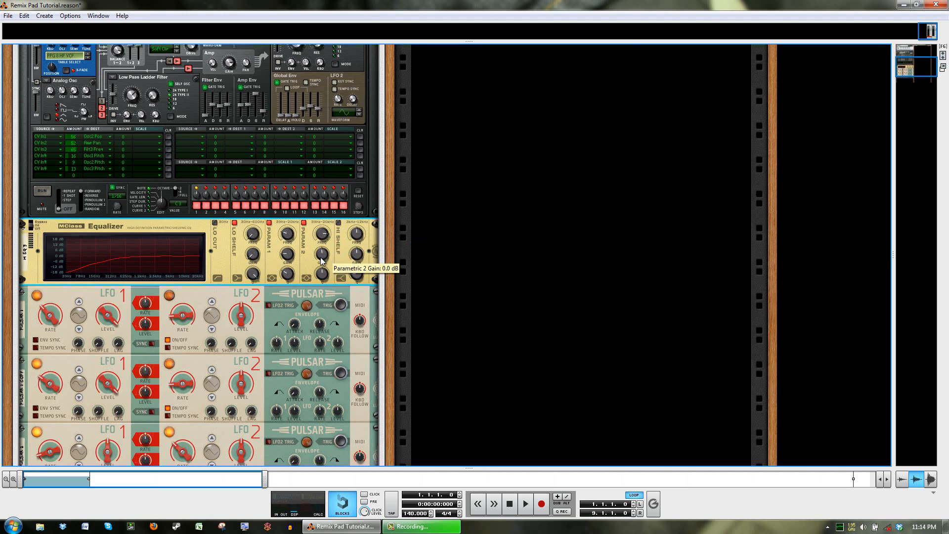
drag(327, 258, 329, 292)
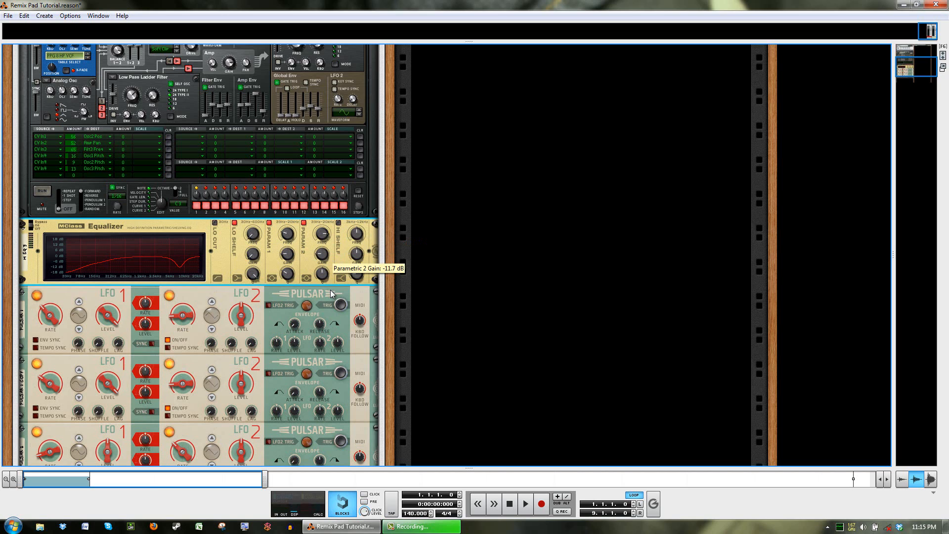
drag(326, 274, 326, 271)
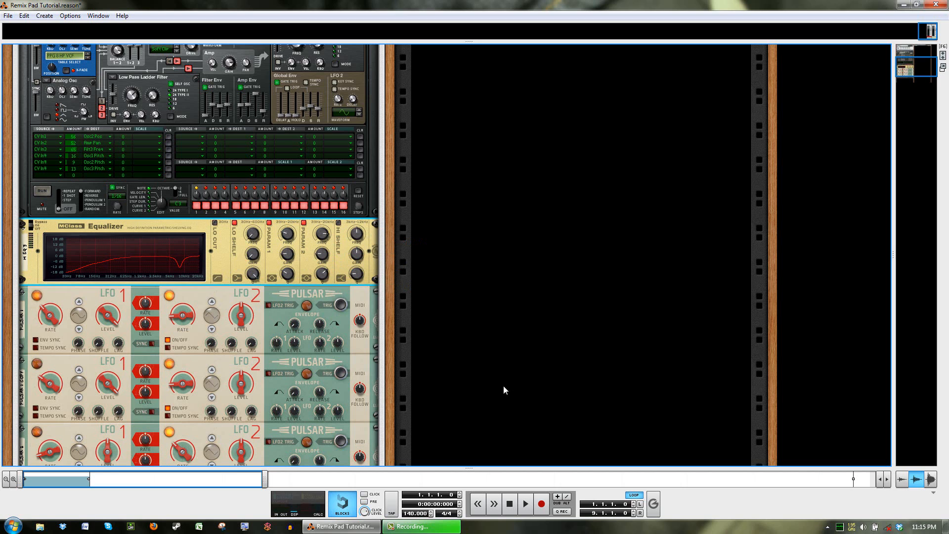
Add an RV7000 Advanced Reverb below the line mixer and turn up the aux send on mixer channel 1
scroll(414, 307, up, 2)
scroll(412, 306, up, 6)
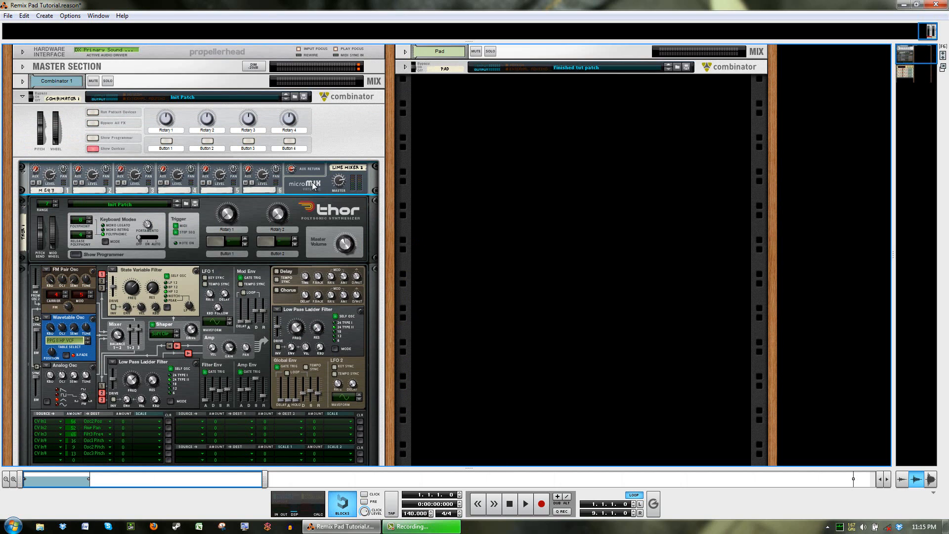
right_click(312, 181)
mouse_move(361, 310)
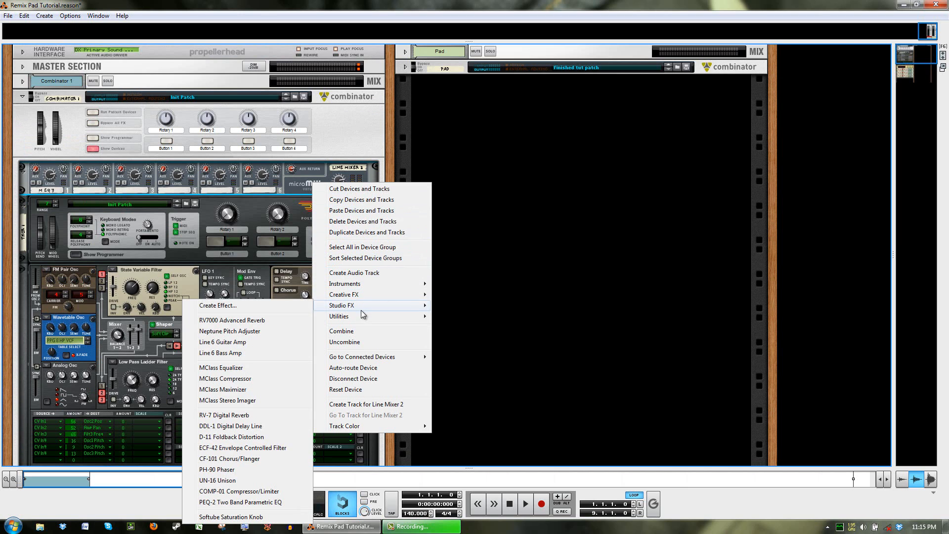
click(274, 319)
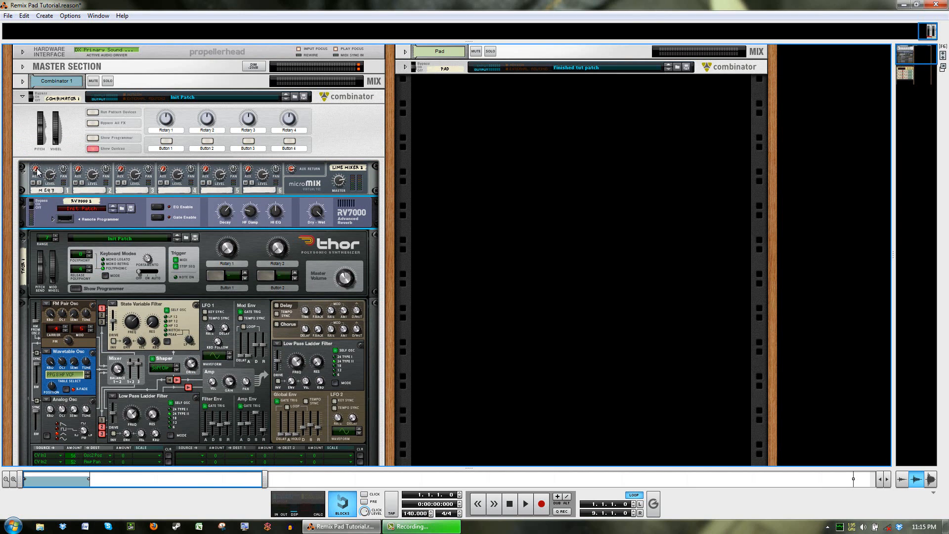
drag(37, 171, 43, 85)
Set the RV7000's algorithm to Plate in its remote programmer and raise the decay to 107
click(53, 219)
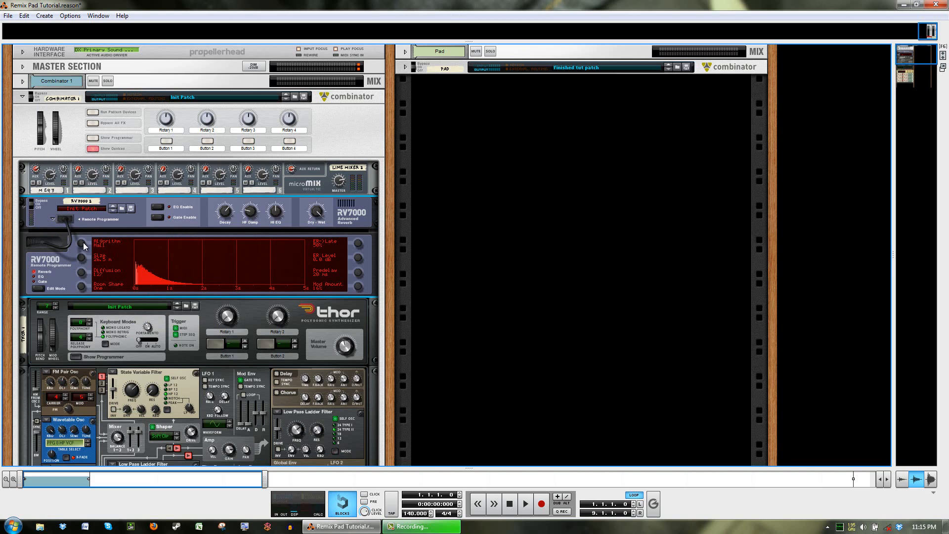
drag(83, 243, 81, 235)
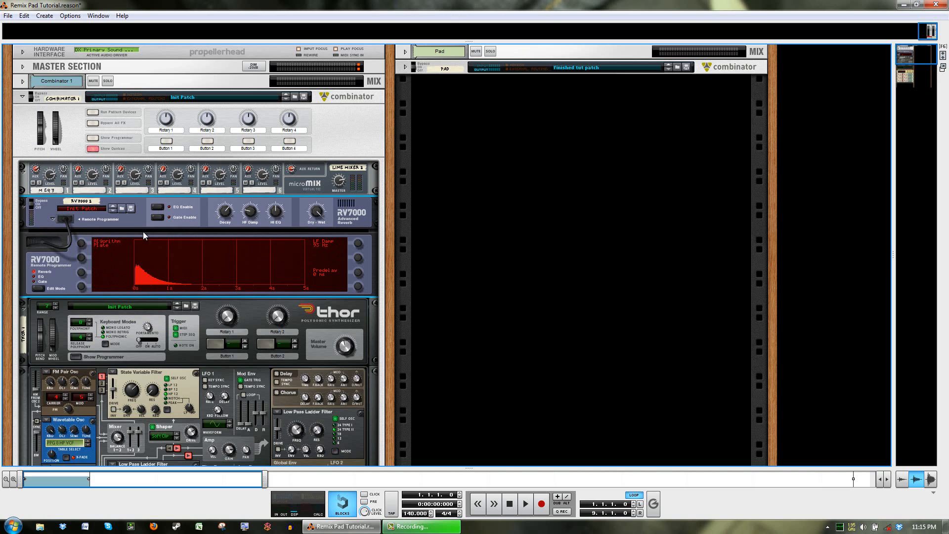
drag(225, 215, 225, 189)
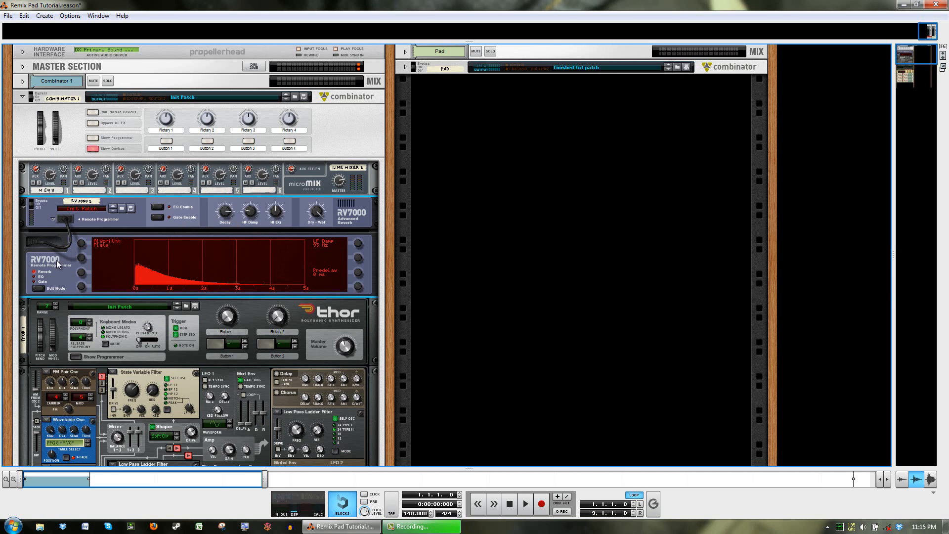
click(52, 218)
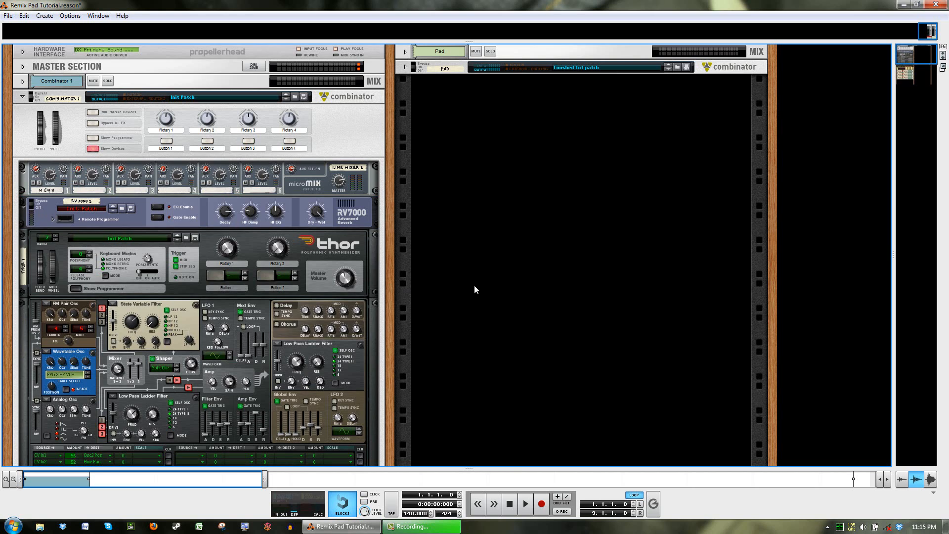
Play the loop to listen to the pad with the reverb, and look over the rack devices
key(space)
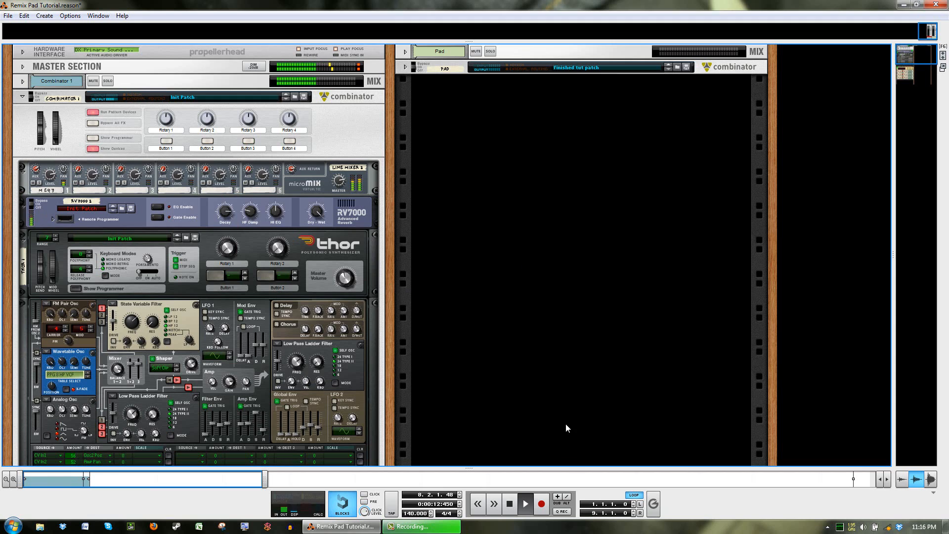
key(space)
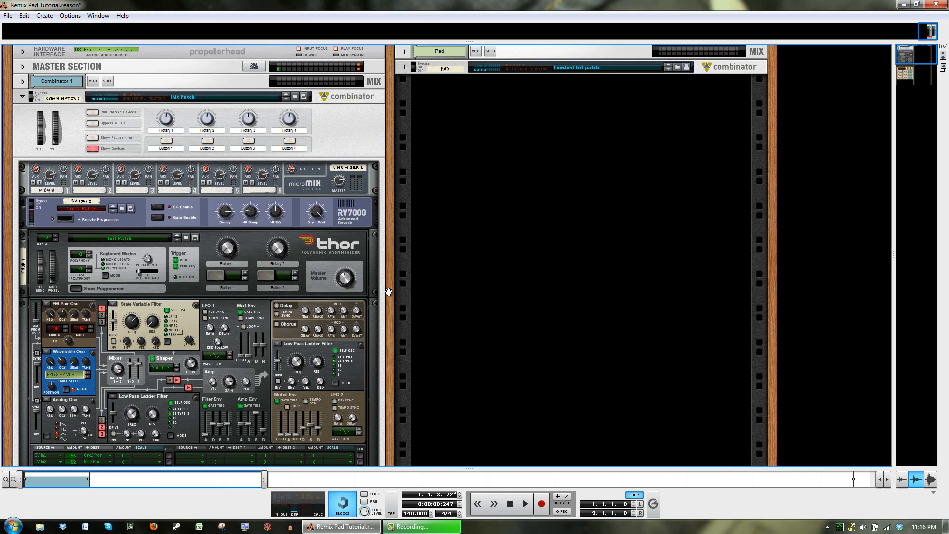
scroll(389, 292, down, 5)
scroll(388, 292, up, 5)
Add a second MClass Equalizer from the line mixer and move it above the mixer inside the Combinator
right_click(312, 187)
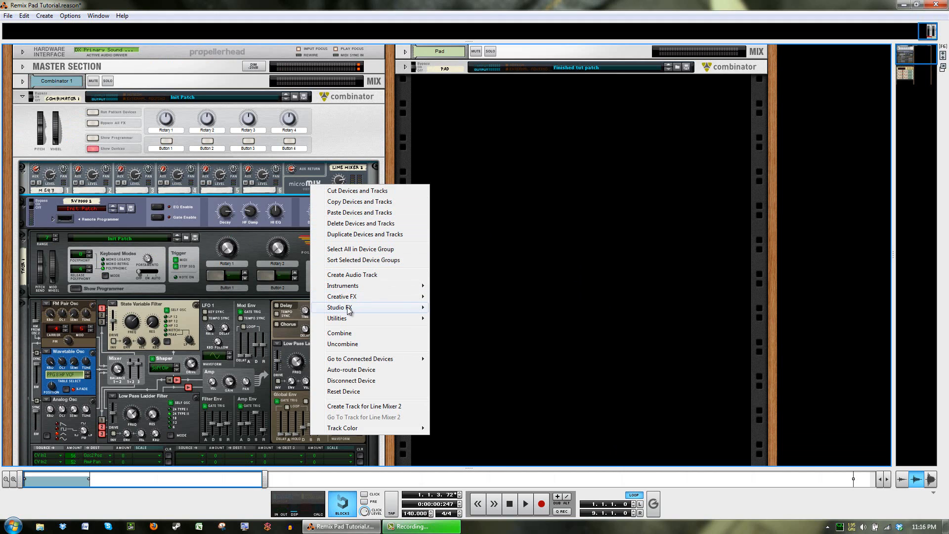
mouse_move(349, 309)
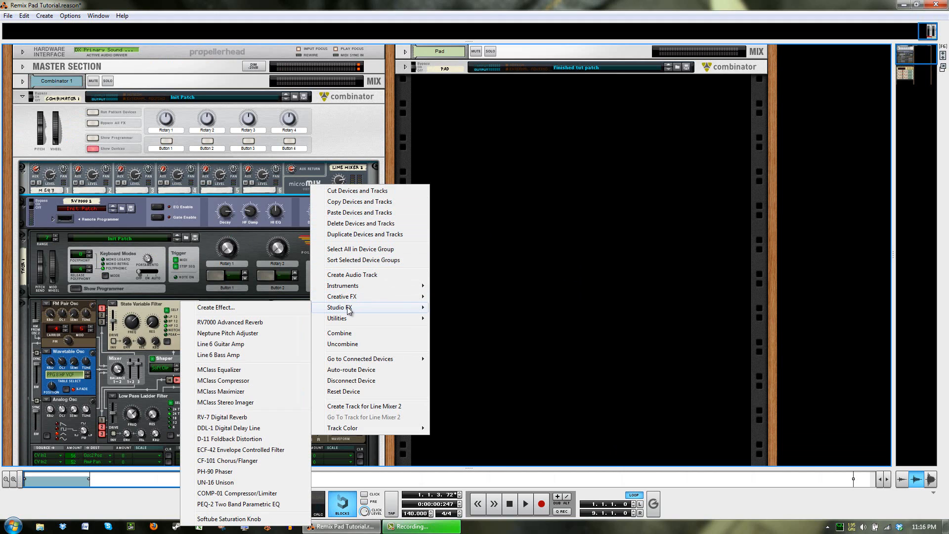
click(307, 174)
right_click(309, 183)
mouse_move(341, 305)
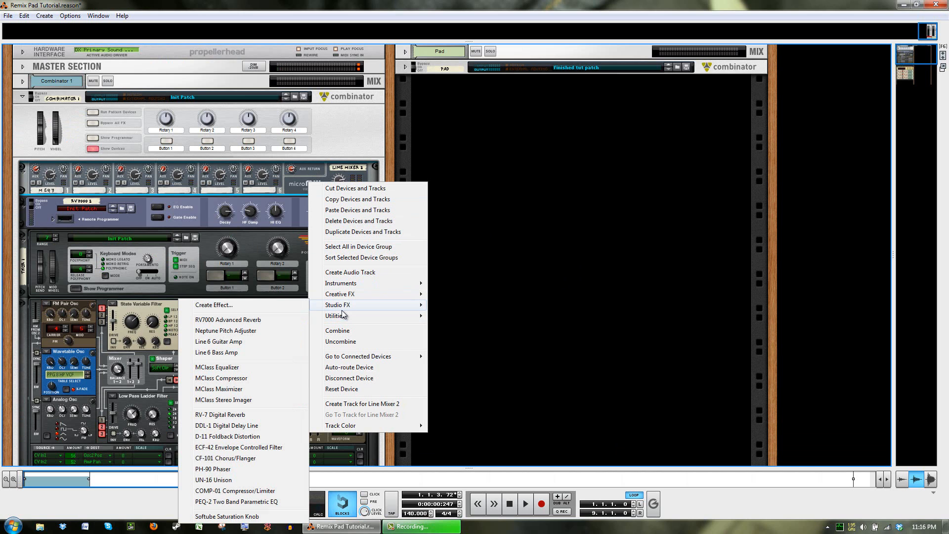
click(260, 369)
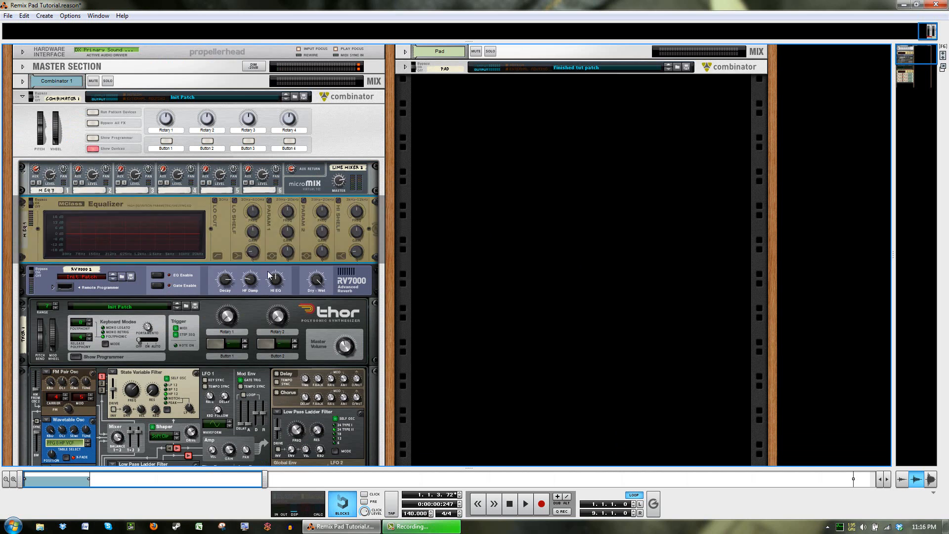
drag(194, 200, 204, 168)
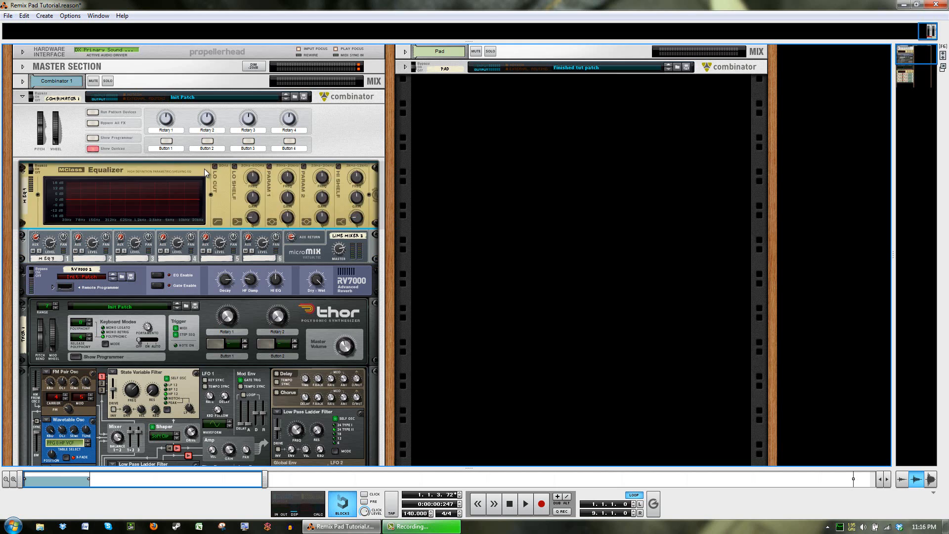
Enable the new equalizer's low shelf, raise its frequency and Q, and cut its gain strongly to remove the lows
click(235, 166)
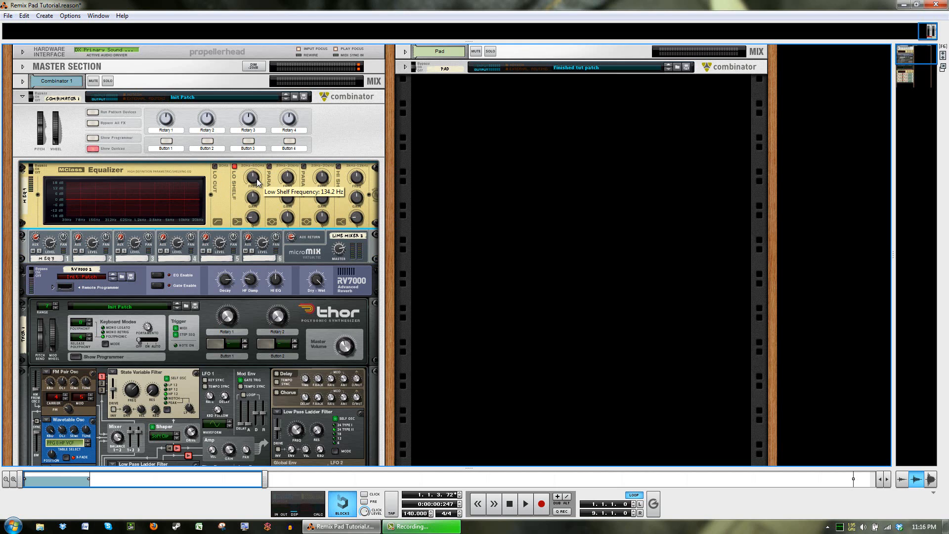
drag(257, 183, 259, 112)
drag(253, 199, 249, 254)
drag(253, 218, 257, 179)
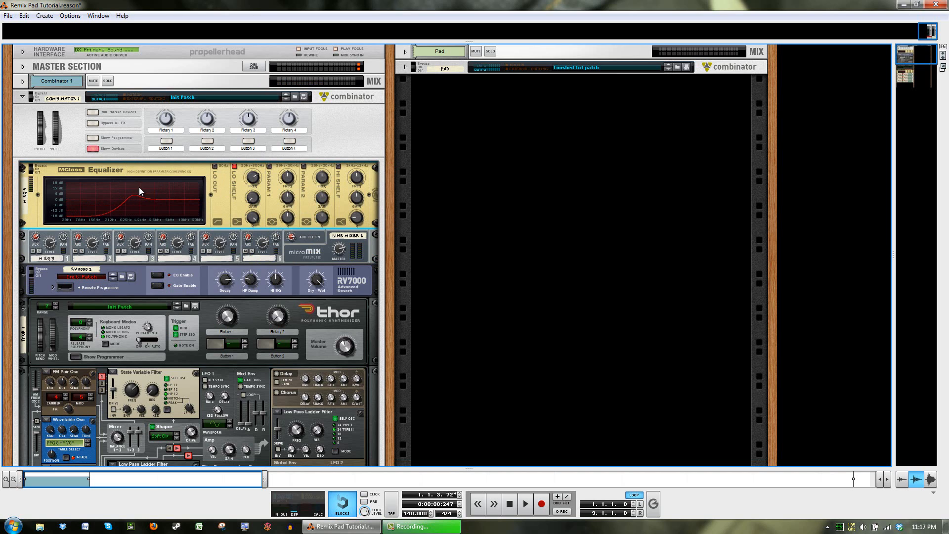
Enable the new equalizer's Param 2 band, adjust its frequency and lower its gain for a broad dip in the mids
click(304, 166)
drag(320, 181, 319, 162)
drag(322, 203, 319, 245)
Add an MClass Maximizer with its 4 ms look ahead enabled and place it above the top equalizer
right_click(305, 193)
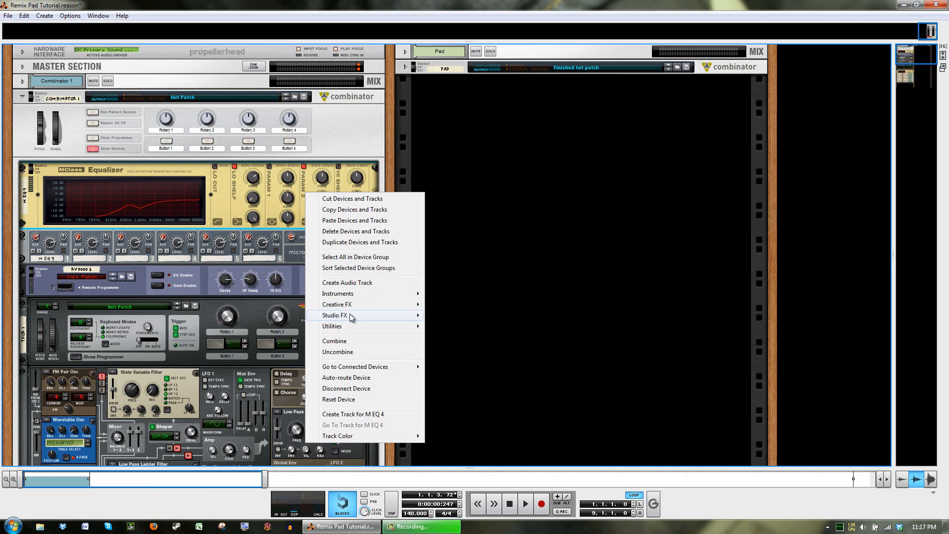
mouse_move(349, 314)
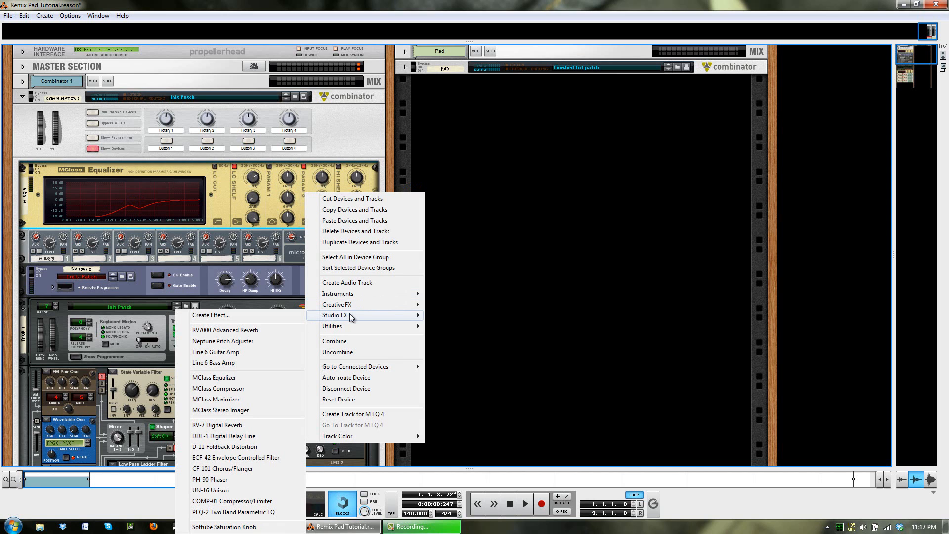
click(246, 402)
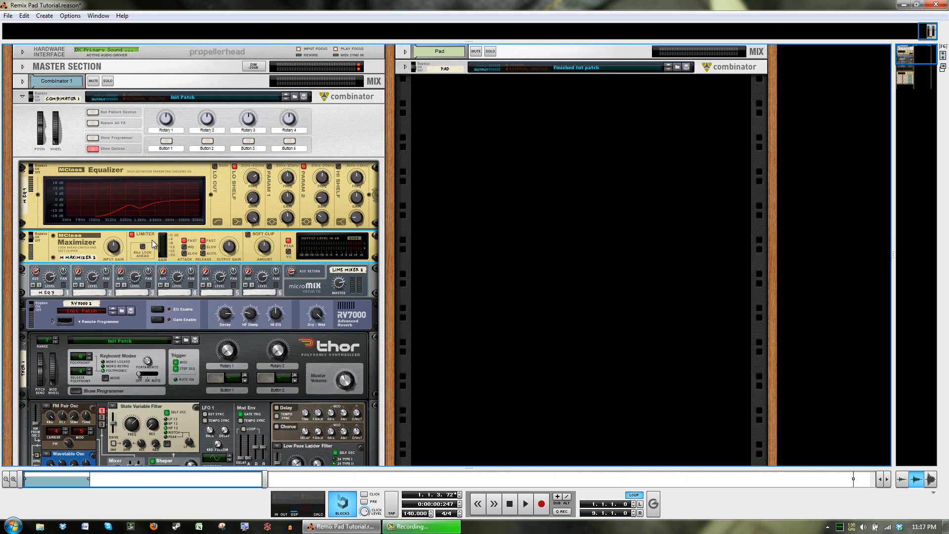
click(144, 248)
drag(154, 245, 159, 192)
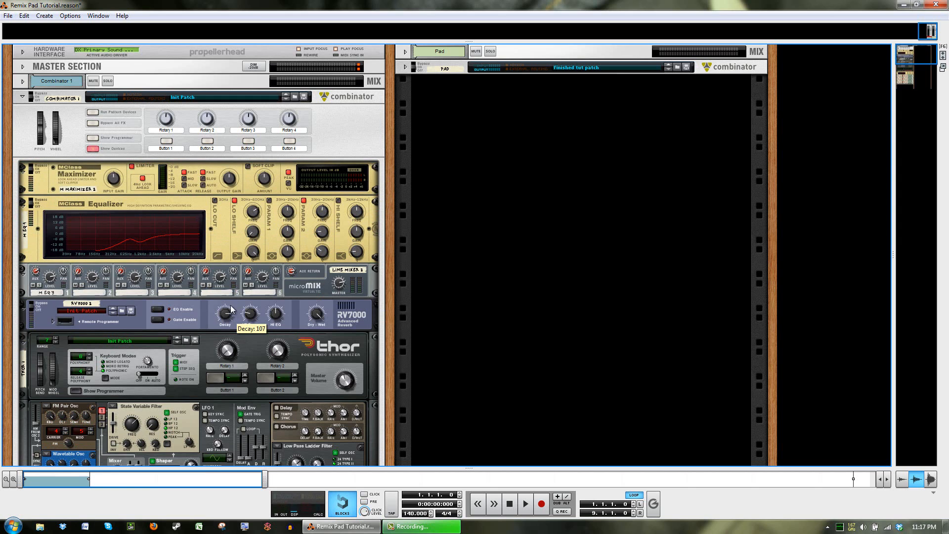
Play the loop to hear the pad with the equalizer and maximizer, and return playback to the start
click(526, 503)
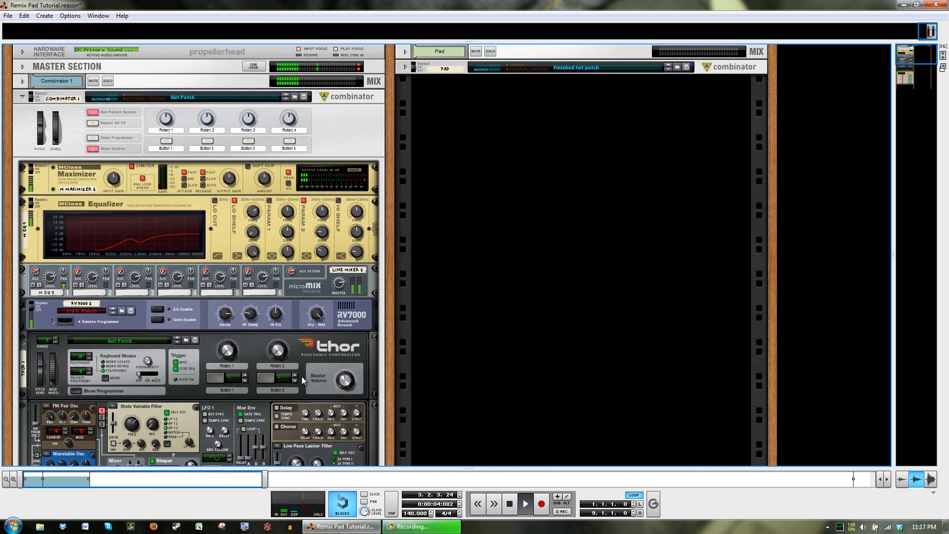
click(509, 504)
click(509, 504)
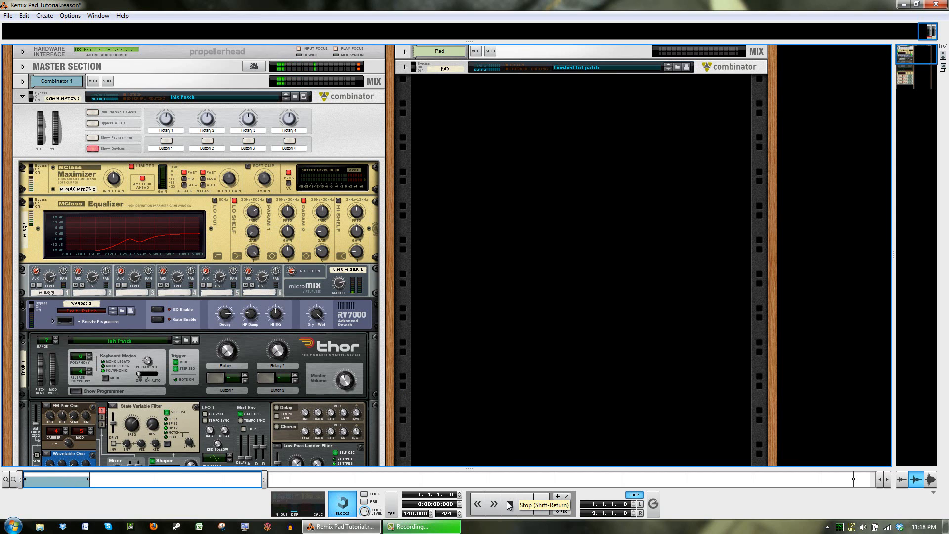